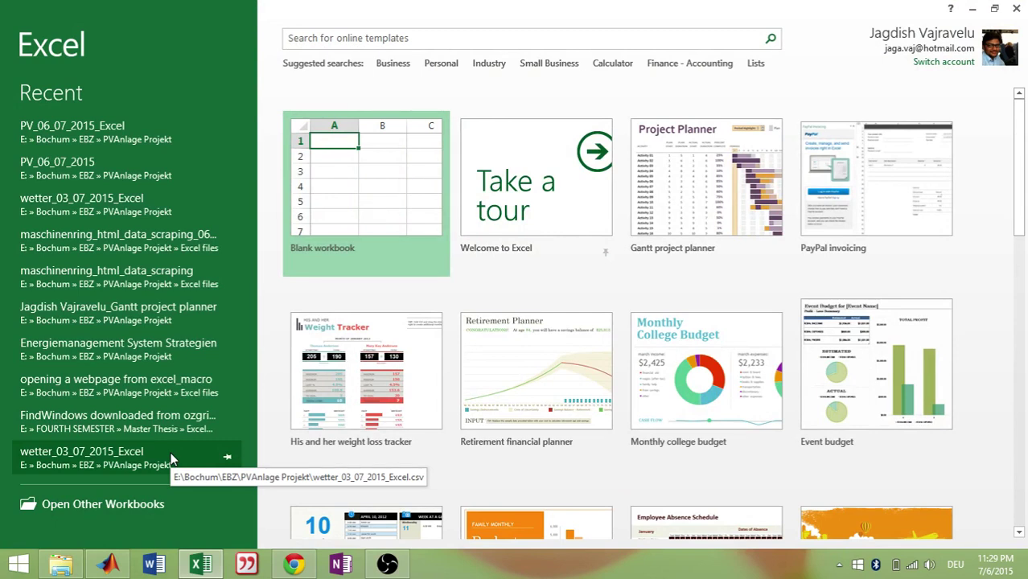
# Step: Start a new workbook, Gantt project planner1, from the Gantt project planner template
pyautogui.doubleClick(696, 201)
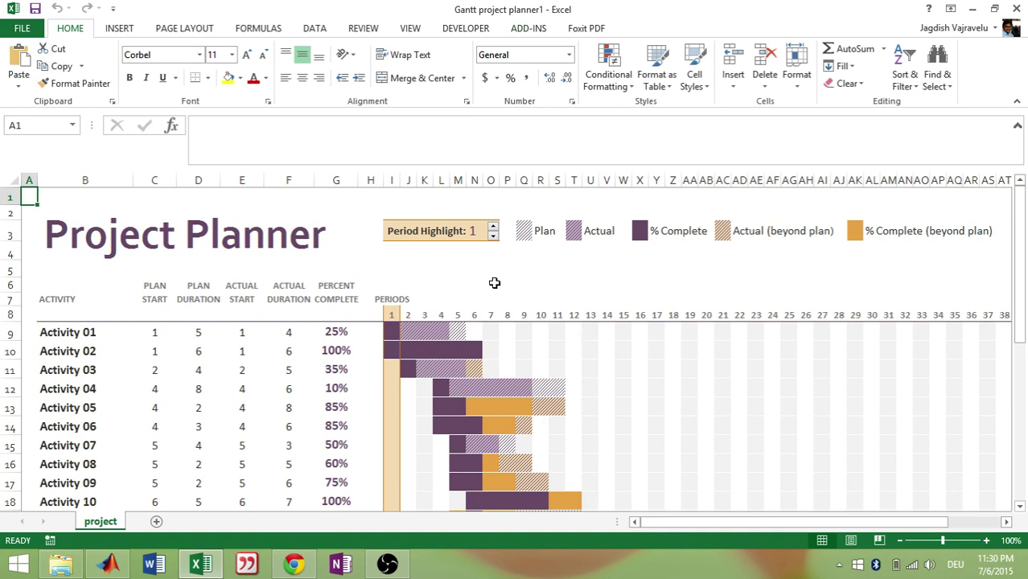
pyautogui.click(225, 352)
pyautogui.scroll(-3, 225, 353)
pyautogui.scroll(-5, 224, 353)
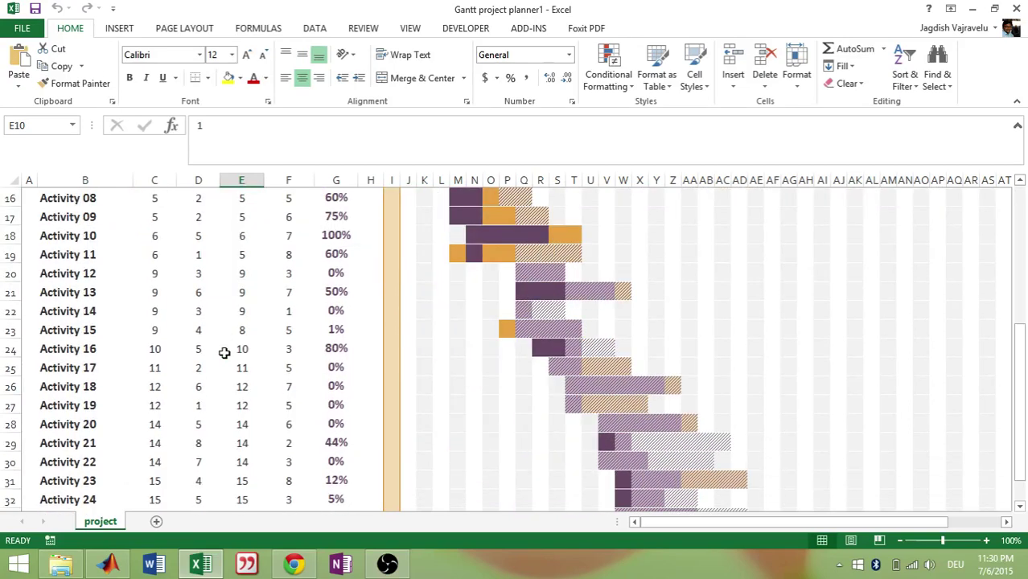
pyautogui.scroll(6, 224, 353)
pyautogui.scroll(1, 224, 353)
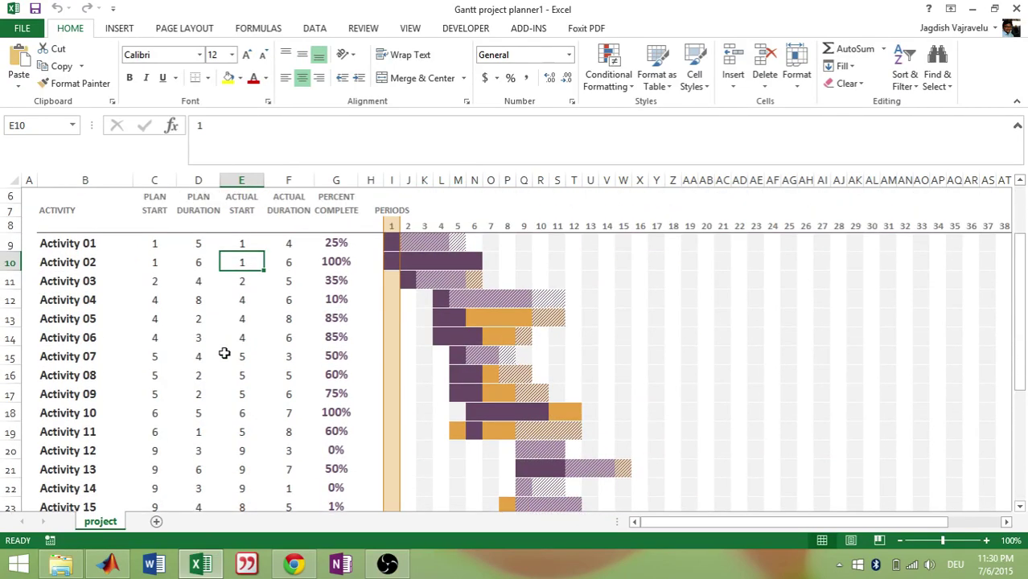
pyautogui.click(391, 278)
pyautogui.click(423, 273)
pyautogui.click(439, 273)
pyautogui.click(457, 276)
pyautogui.click(474, 276)
pyautogui.scroll(1, 474, 278)
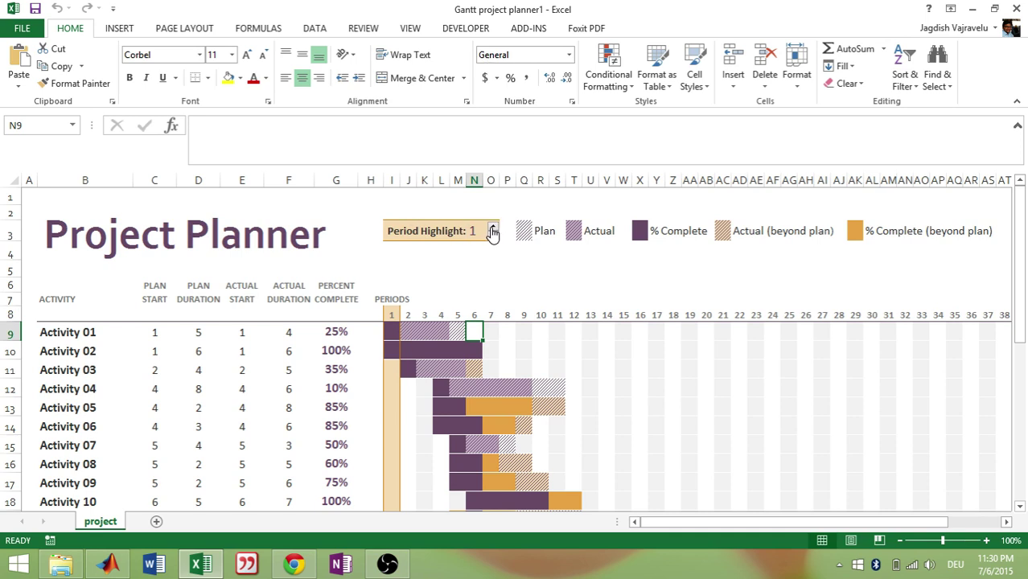
# Step: Adjust the Period Highlight spinner until it reads 14, highlighting period column 14
pyautogui.click(493, 229)
pyautogui.click(493, 228)
pyautogui.click(492, 228)
pyautogui.click(492, 228)
pyautogui.click(492, 228)
pyautogui.click(492, 229)
pyautogui.click(492, 228)
pyautogui.click(492, 229)
pyautogui.click(492, 228)
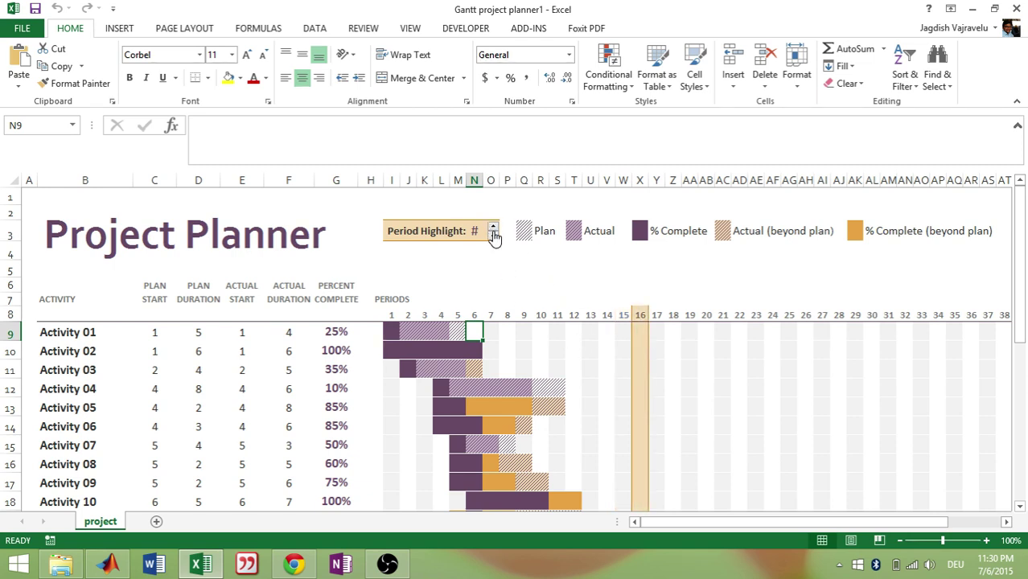
pyautogui.click(492, 228)
pyautogui.click(492, 228)
pyautogui.click(493, 240)
pyautogui.click(494, 239)
pyautogui.click(494, 239)
pyautogui.click(494, 240)
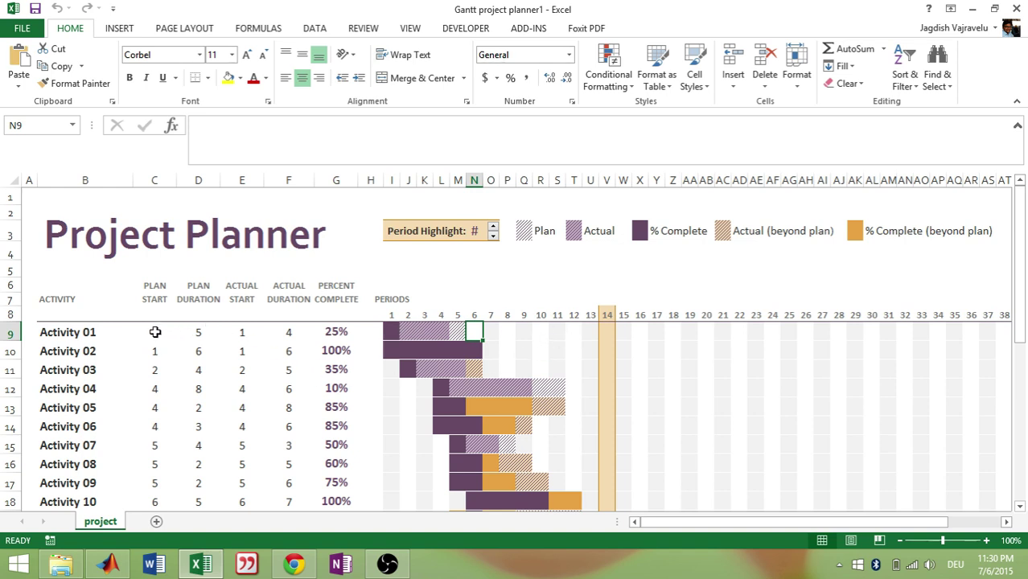
pyautogui.click(72, 330)
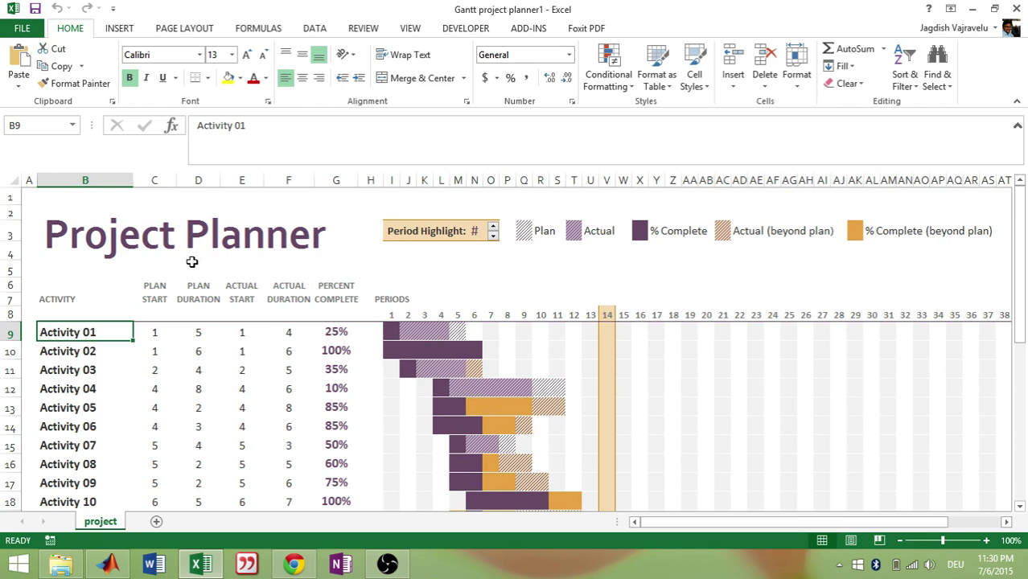
pyautogui.click(107, 352)
pyautogui.click(97, 368)
pyautogui.click(100, 351)
pyautogui.click(105, 332)
pyautogui.click(165, 330)
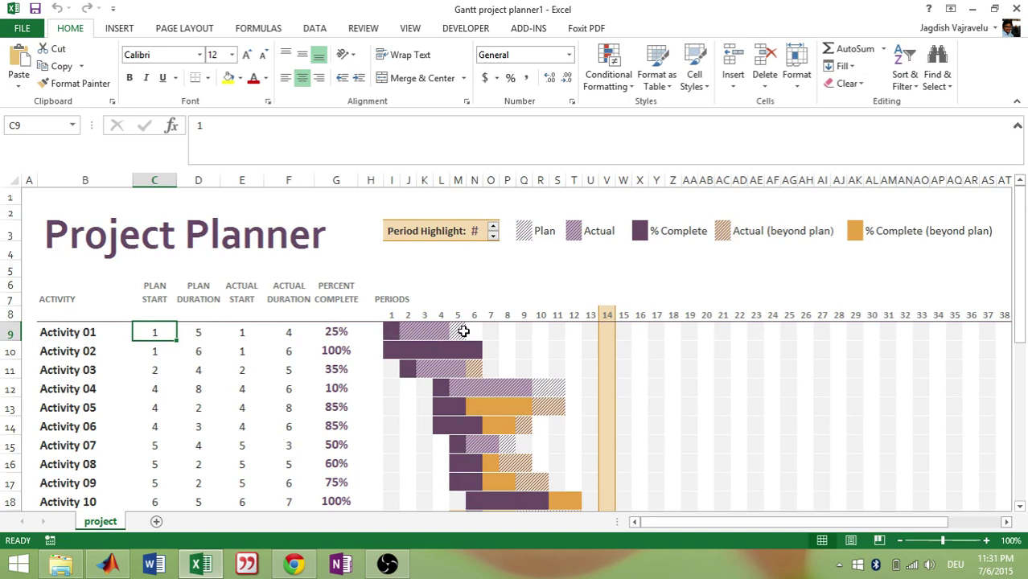
pyautogui.moveTo(463, 331); pyautogui.dragTo(423, 332)
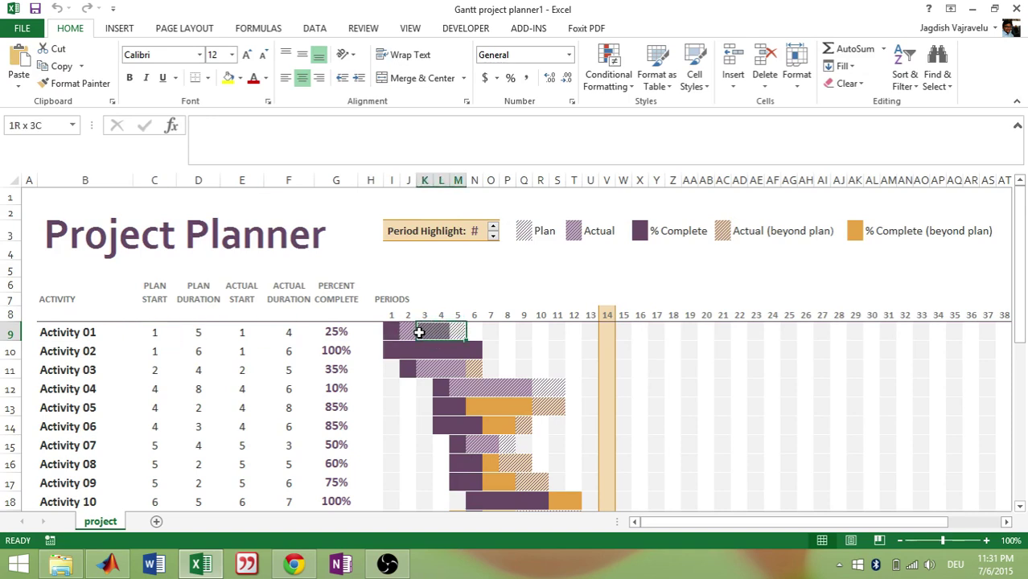
pyautogui.click(523, 234)
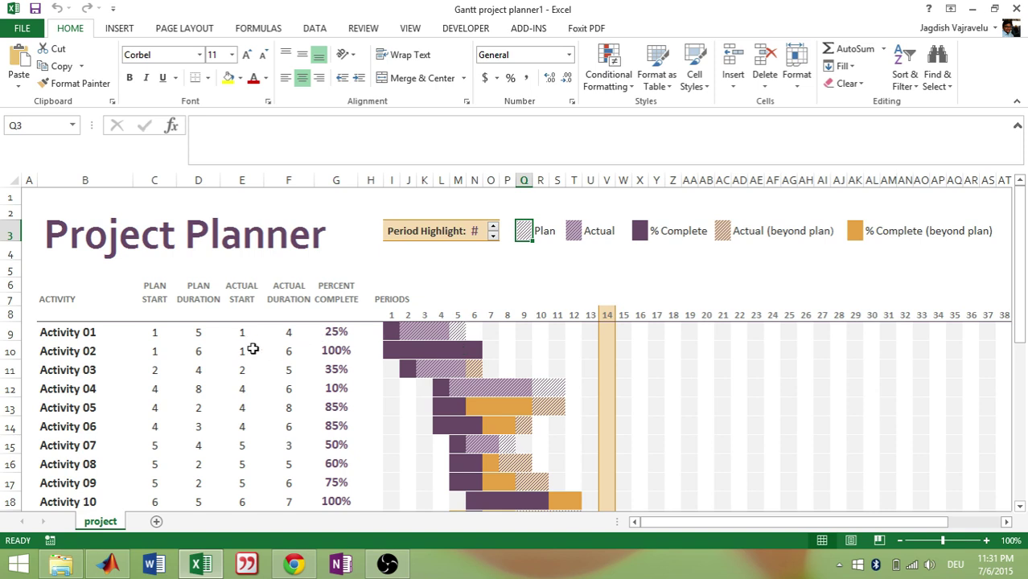
# Step: Set Activity 01's plan duration to 10 in D9 and its percent complete to 75 in G9
pyautogui.click(200, 332)
pyautogui.write('10')
pyautogui.press('Return')
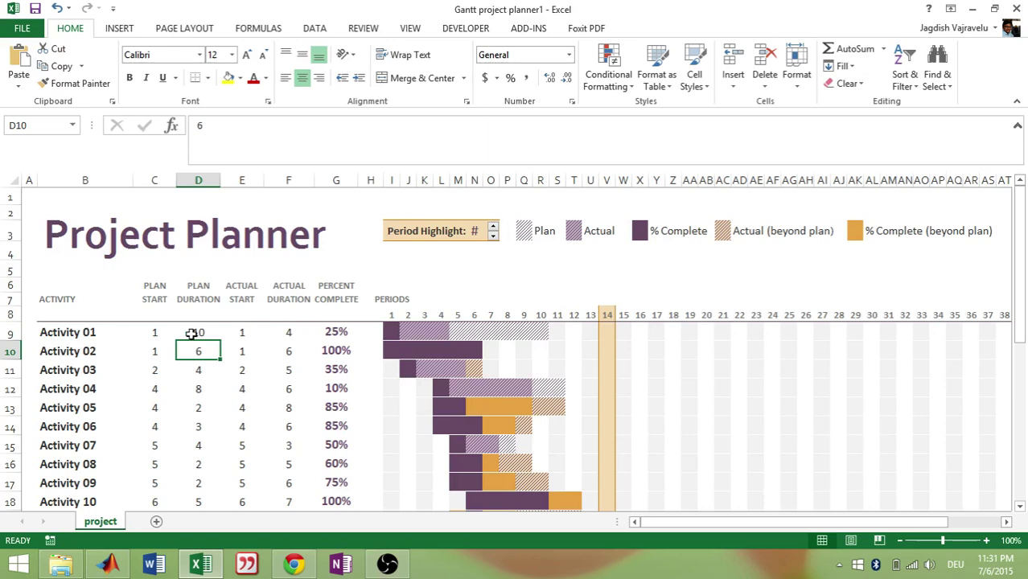
pyautogui.click(336, 332)
pyautogui.write('75')
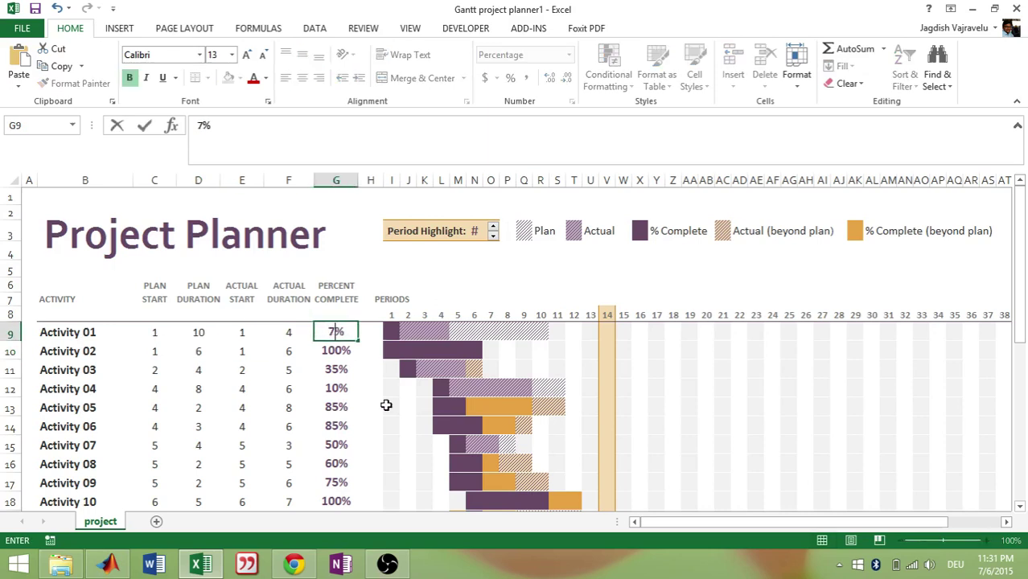
pyautogui.press('Return')
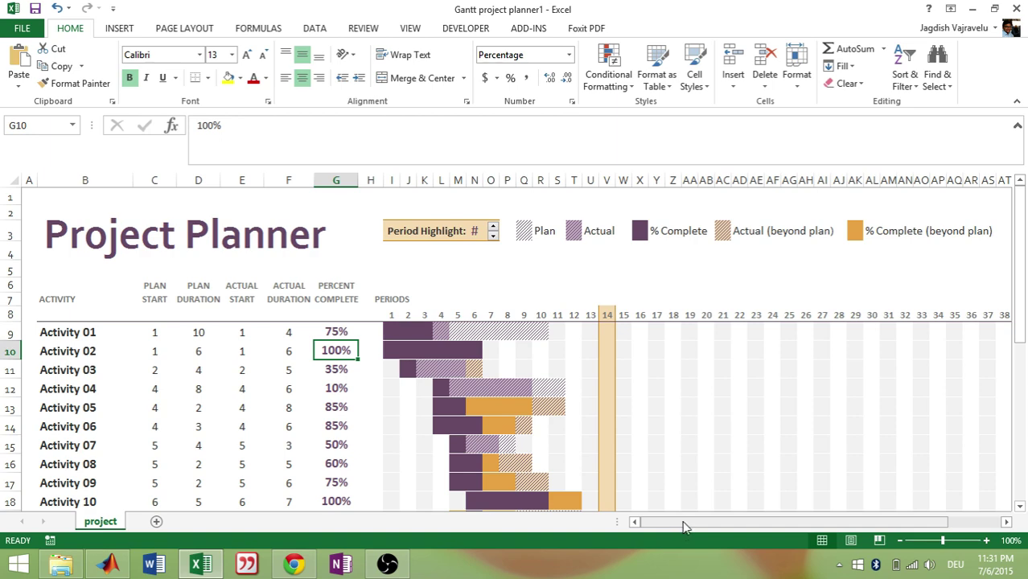
pyautogui.moveTo(684, 526); pyautogui.dragTo(774, 525)
pyautogui.click(973, 329)
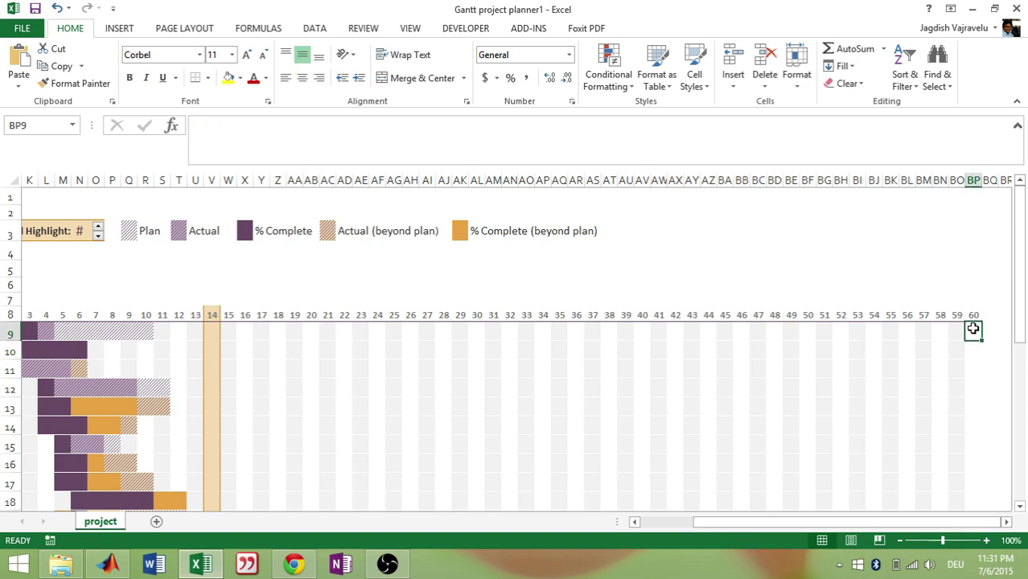
pyautogui.moveTo(906, 521)
pyautogui.mouseDown()
pyautogui.moveTo(844, 528)
pyautogui.moveTo(927, 524)
pyautogui.mouseUp()
pyautogui.moveTo(728, 521); pyautogui.dragTo(670, 522)
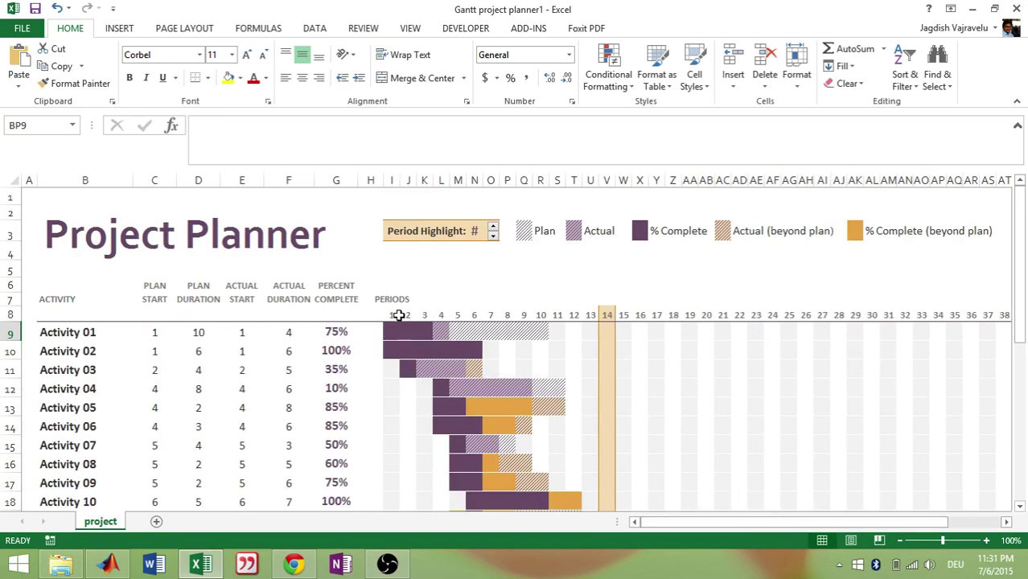
pyautogui.click(391, 315)
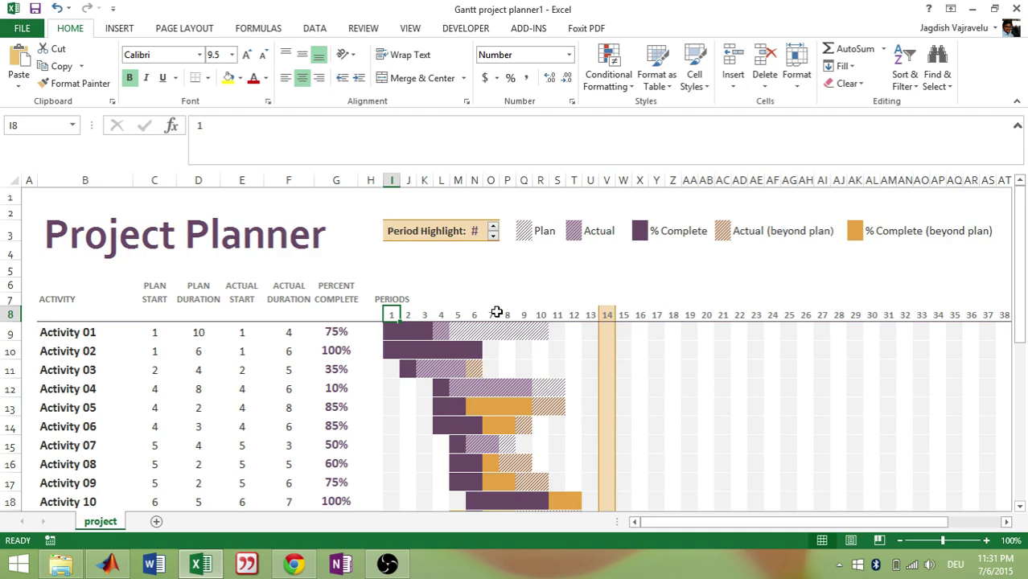
pyautogui.press('Right')
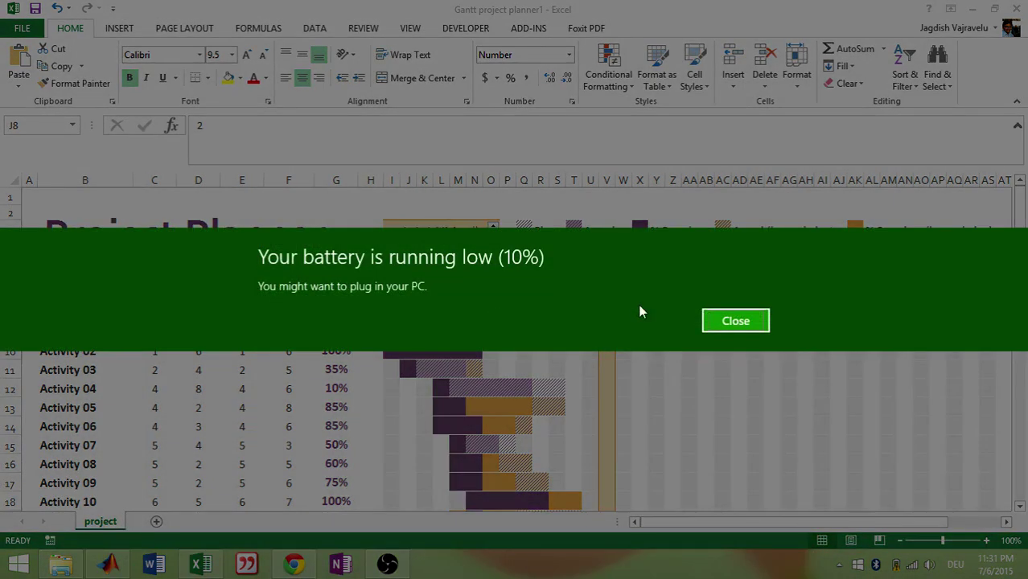
pyautogui.click(735, 320)
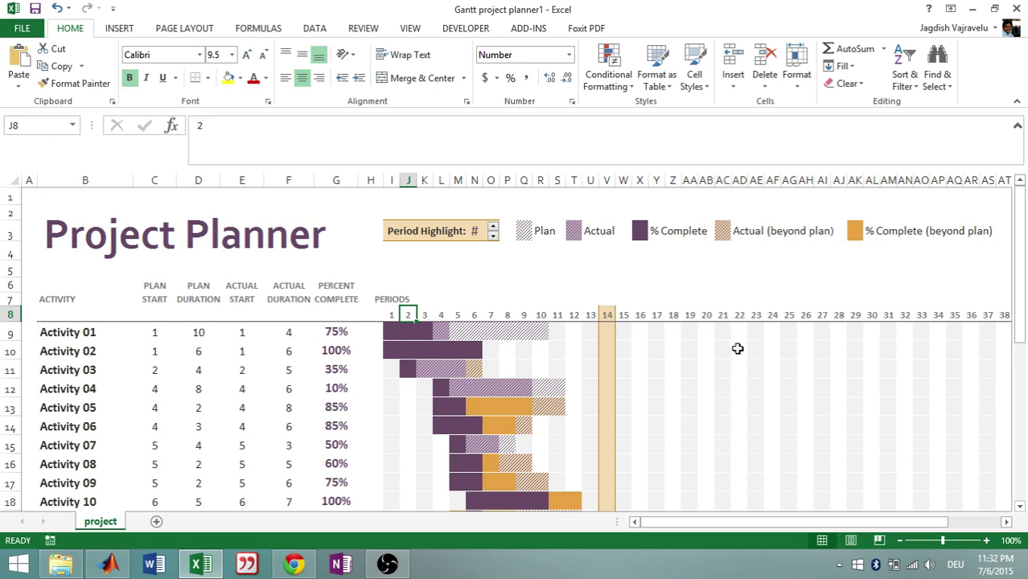
pyautogui.moveTo(672, 524); pyautogui.dragTo(747, 523)
pyautogui.click(989, 315)
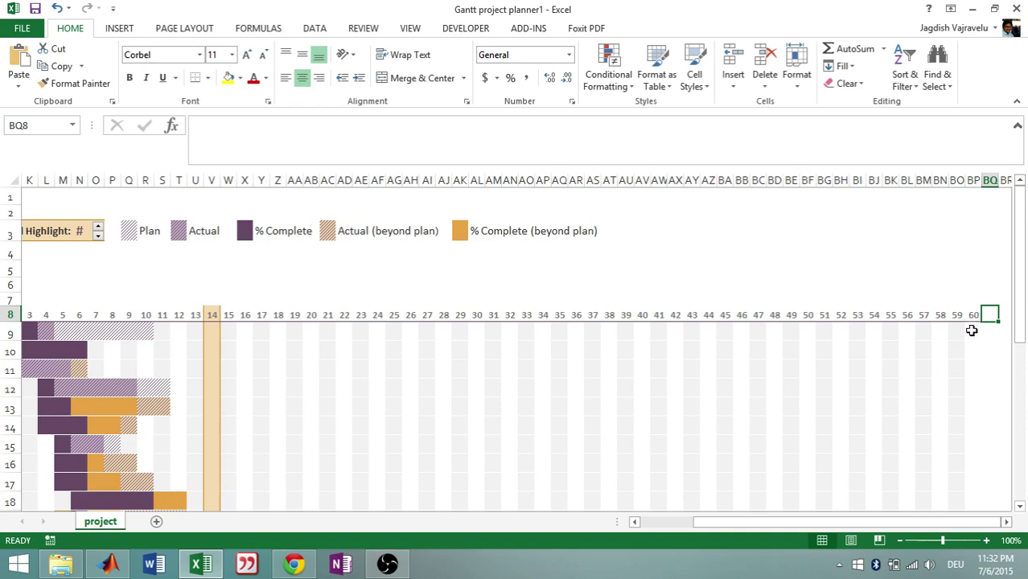
pyautogui.click(974, 330)
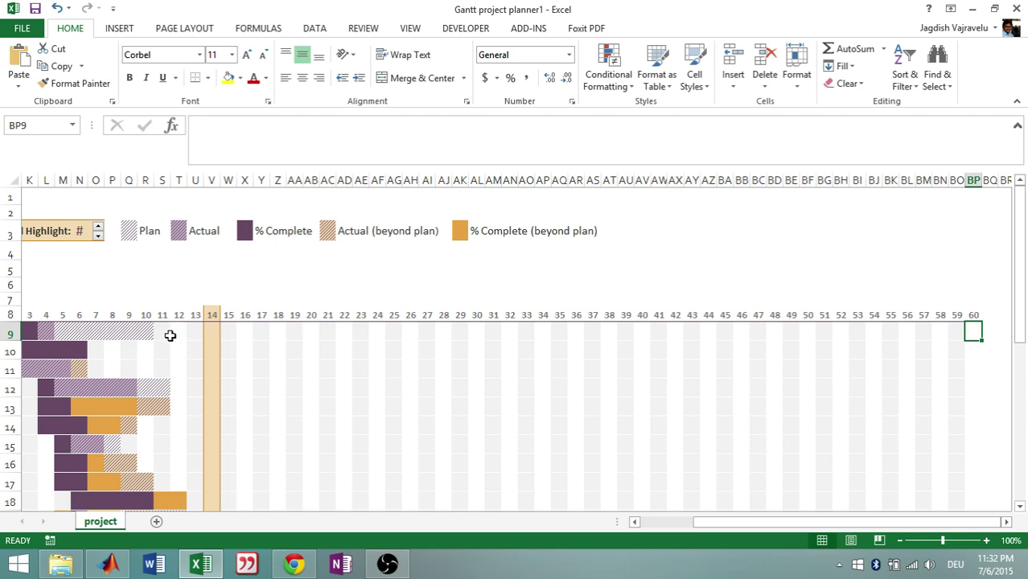
pyautogui.moveTo(244, 339); pyautogui.dragTo(936, 493)
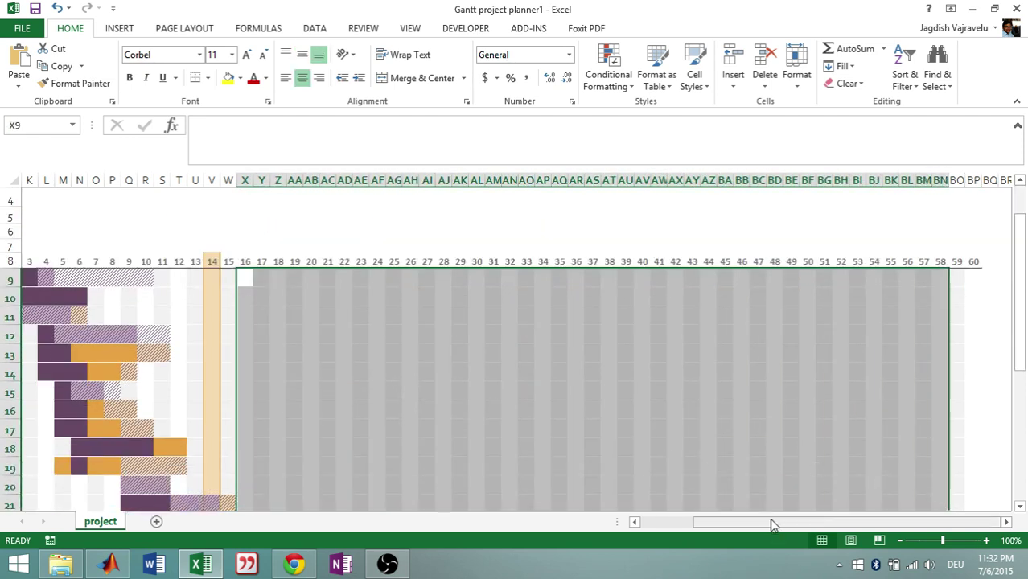
pyautogui.moveTo(771, 523); pyautogui.dragTo(631, 527)
pyautogui.click(198, 278)
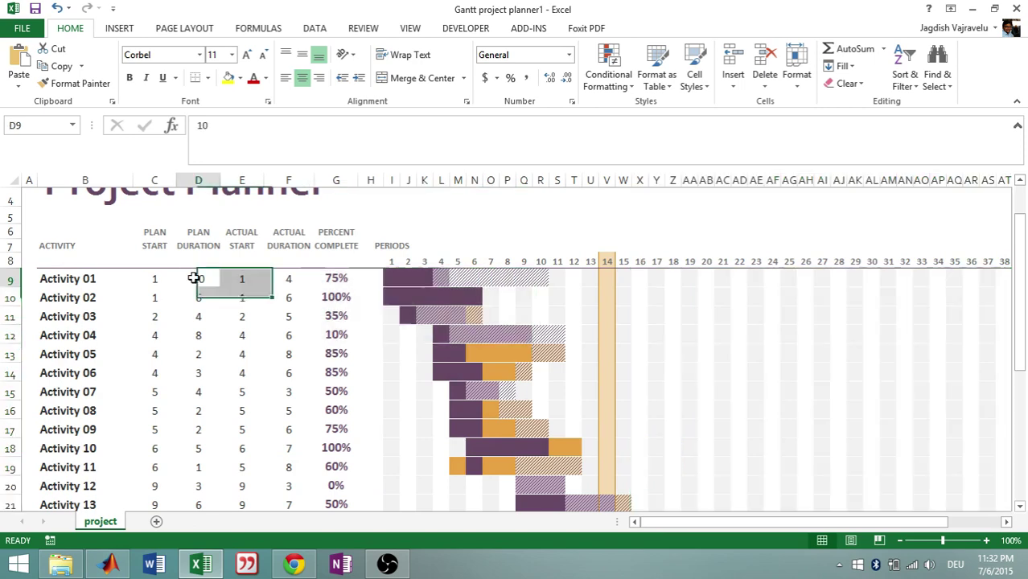
pyautogui.write('80')
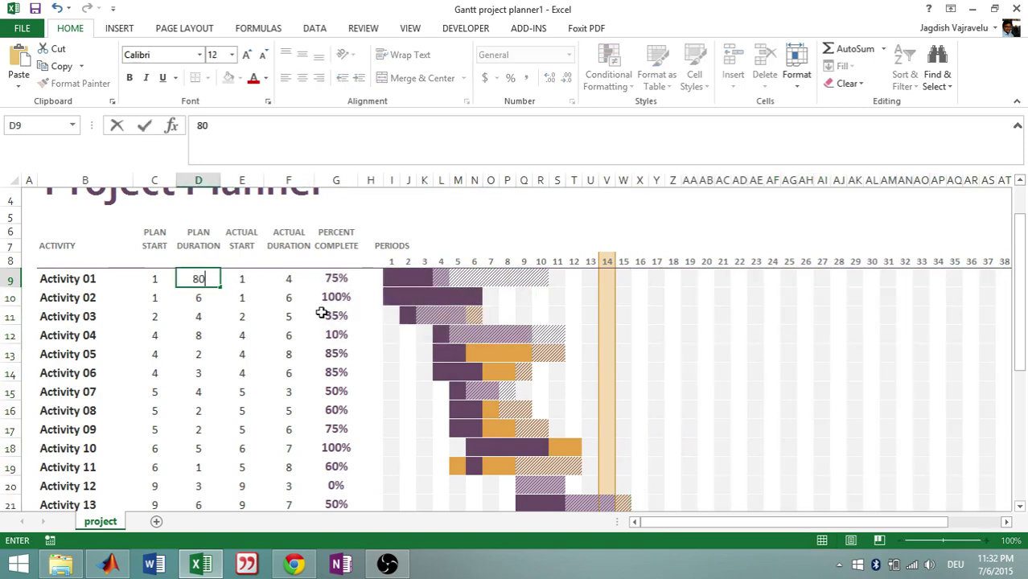
pyautogui.press('Return')
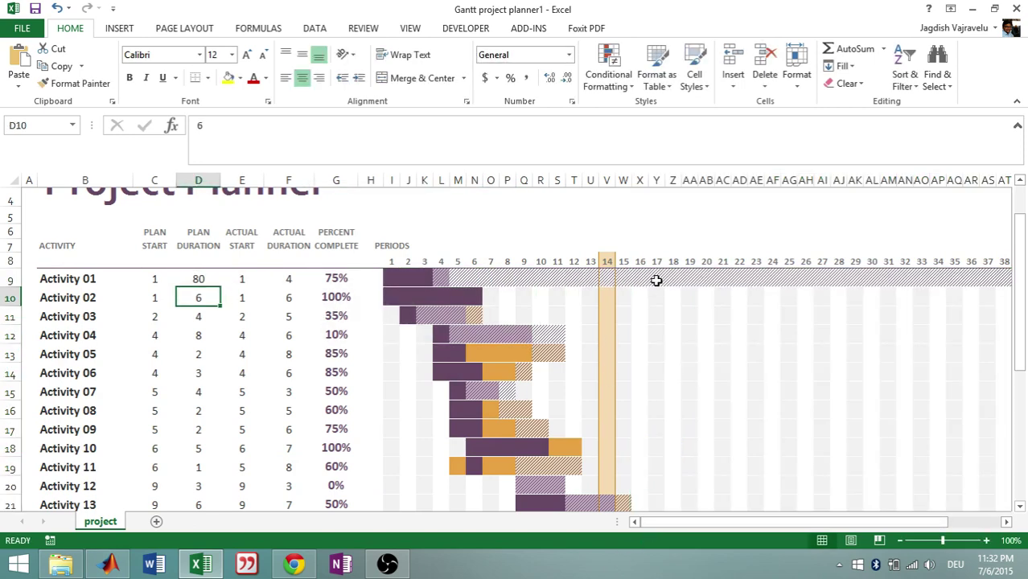
pyautogui.moveTo(726, 524); pyautogui.dragTo(876, 523)
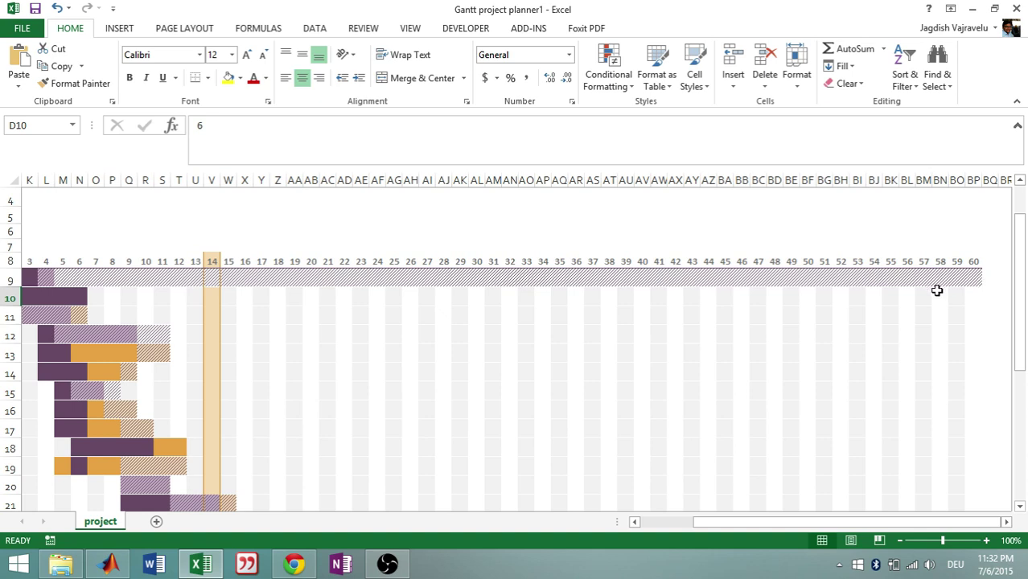
pyautogui.hotkey('ctrl', 'z')
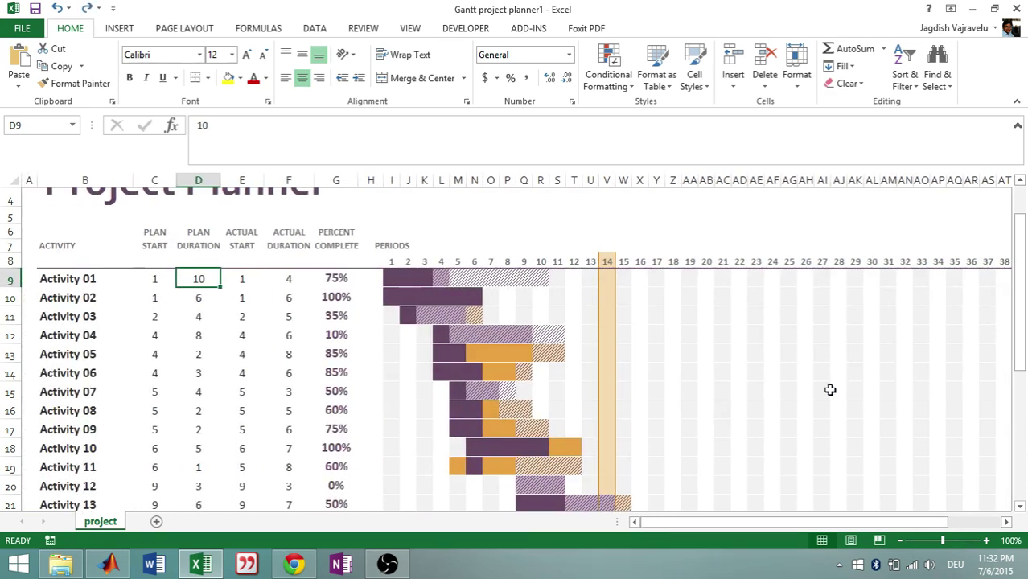
# Step: Open the Conditional Formatting Rules Manager showing all rules for this worksheet
pyautogui.click(631, 88)
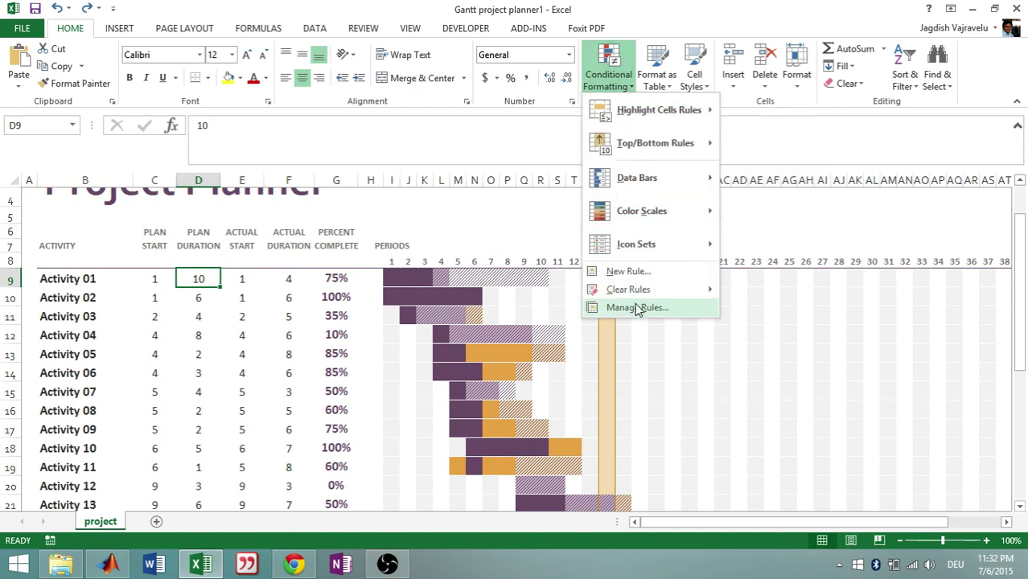
pyautogui.click(636, 309)
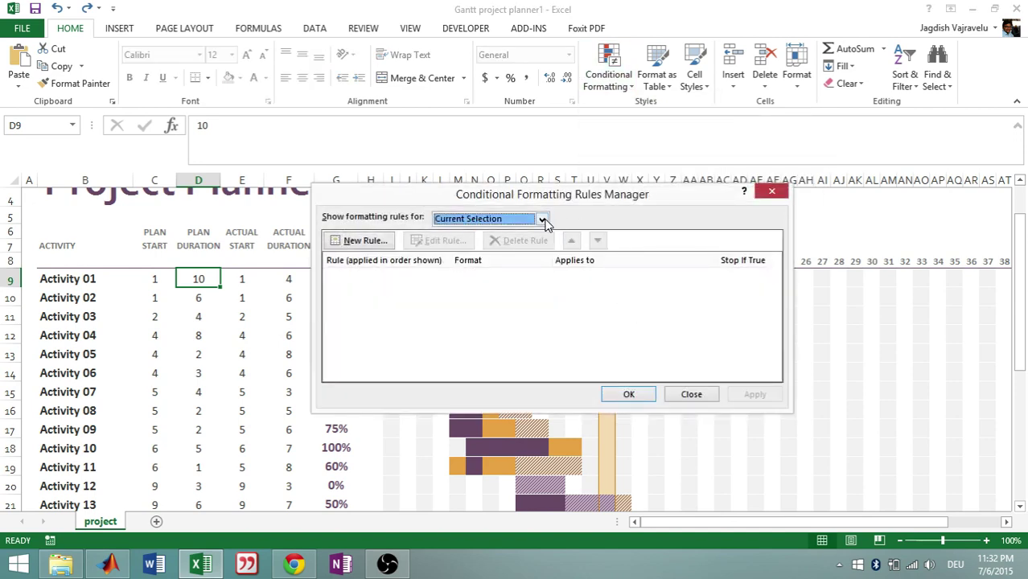
pyautogui.click(544, 221)
pyautogui.click(517, 242)
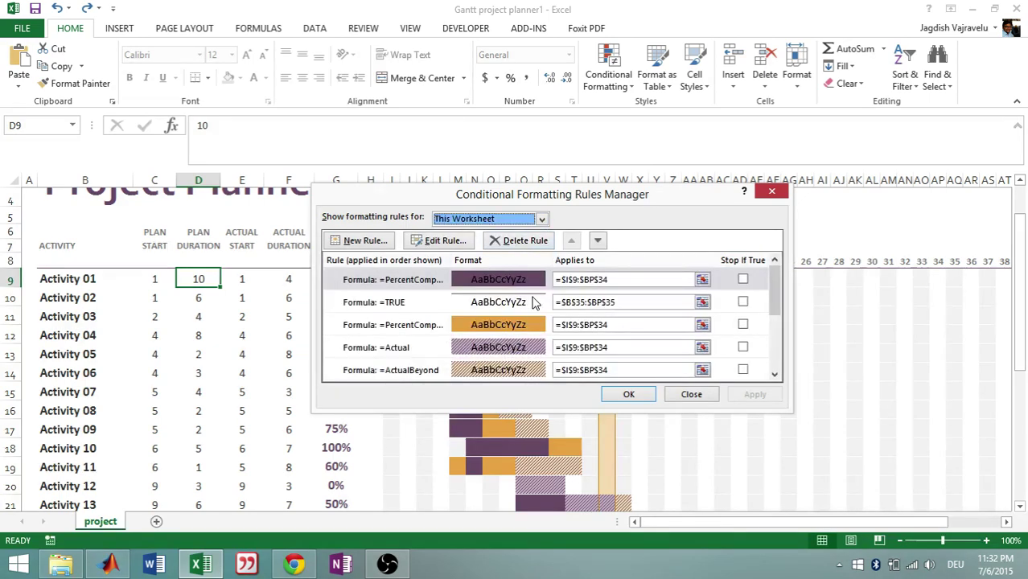
pyautogui.moveTo(775, 309)
pyautogui.mouseDown()
pyautogui.moveTo(776, 354)
pyautogui.moveTo(775, 305)
pyautogui.mouseUp()
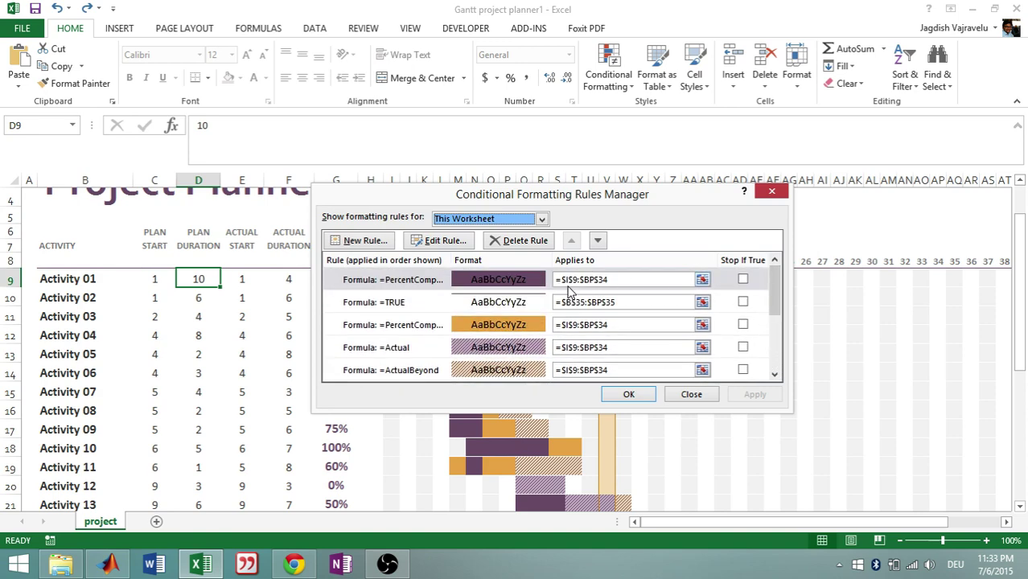
# Step: Check the rules' $I$9:$BP$34 range, close the manager, and select period 60 in BP8
pyautogui.moveTo(611, 279); pyautogui.dragTo(579, 280)
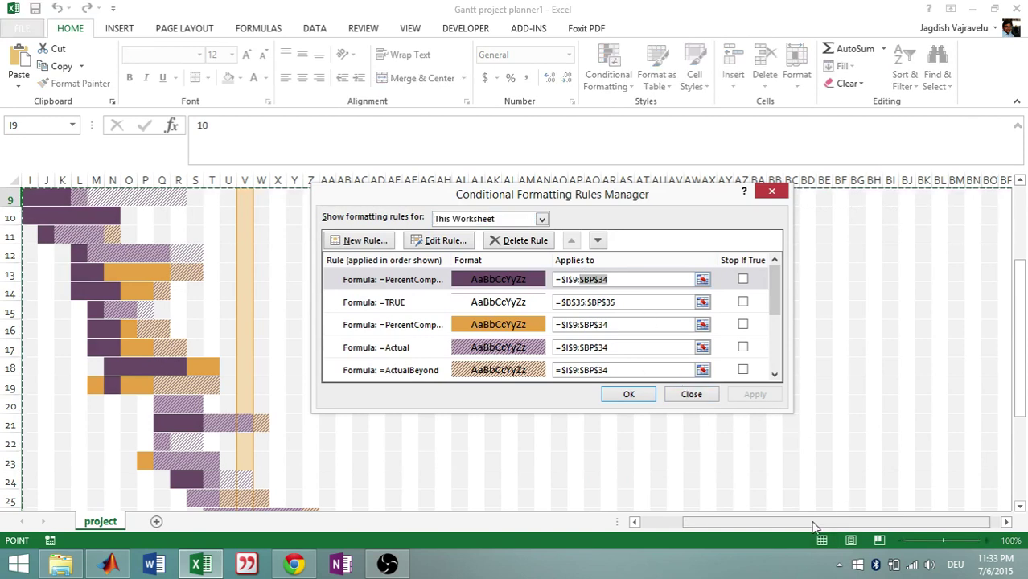
pyautogui.moveTo(814, 527); pyautogui.dragTo(848, 528)
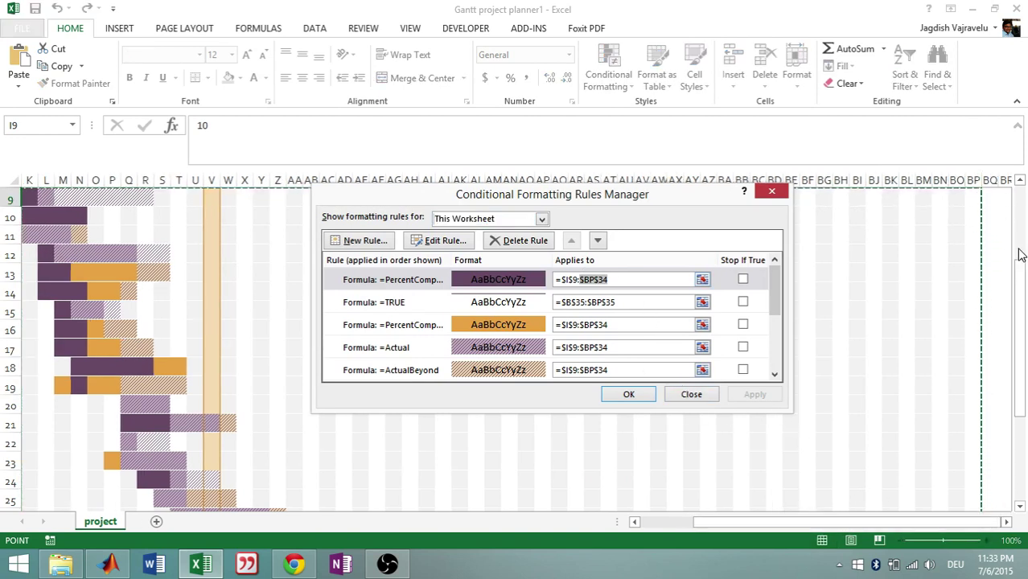
pyautogui.scroll(3, 1019, 254)
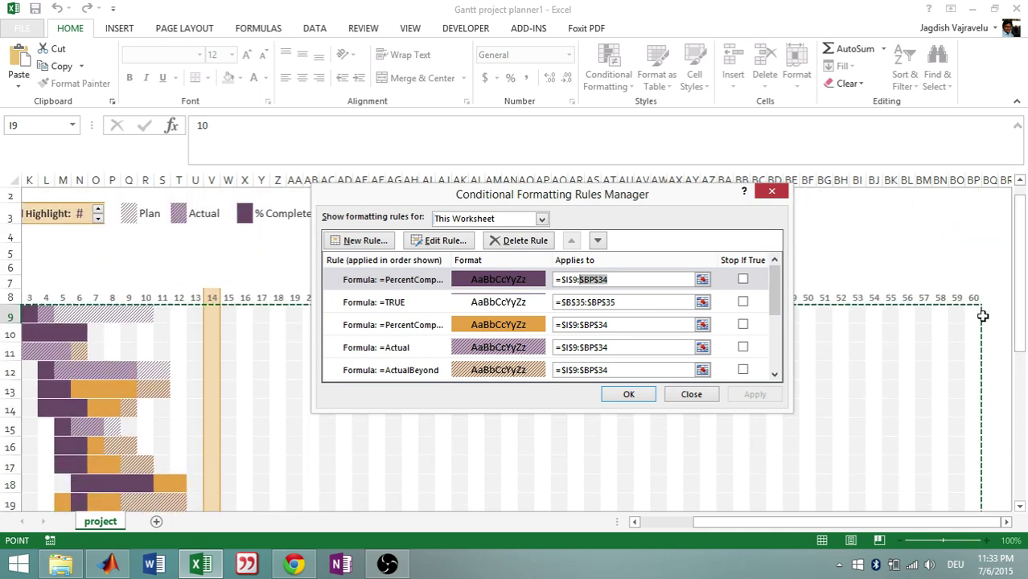
pyautogui.moveTo(920, 528); pyautogui.dragTo(961, 527)
pyautogui.click(772, 193)
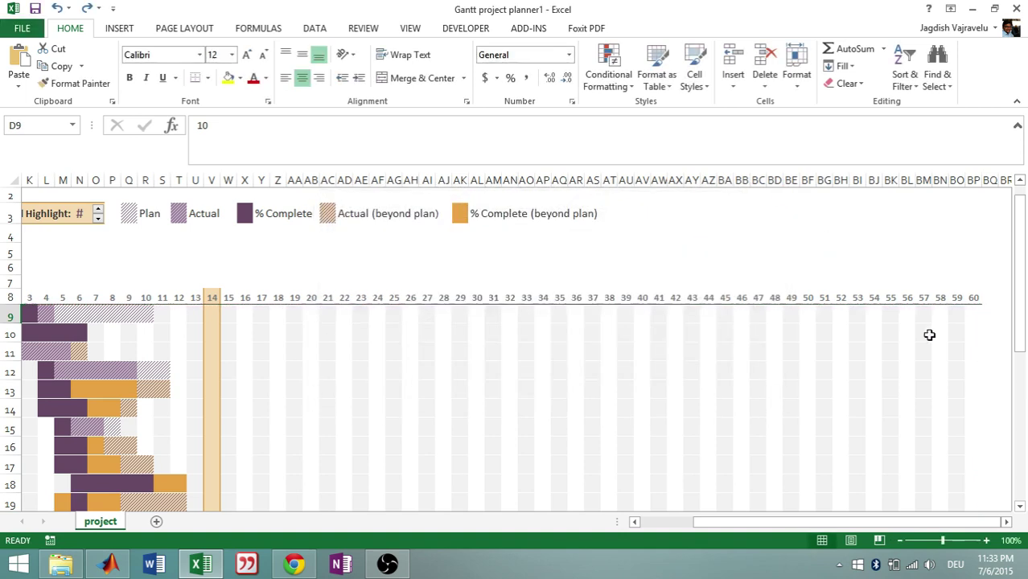
pyautogui.click(972, 296)
# Step: Fill the period numbers from BP8 across to DD8 as a counting series up to 100
pyautogui.moveTo(979, 303); pyautogui.dragTo(833, 304)
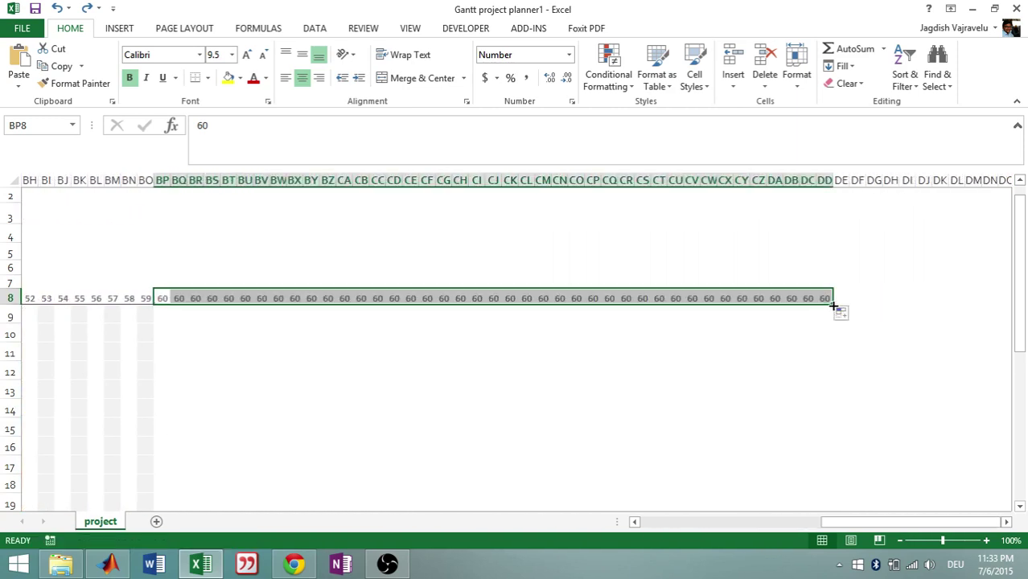
pyautogui.click(854, 319)
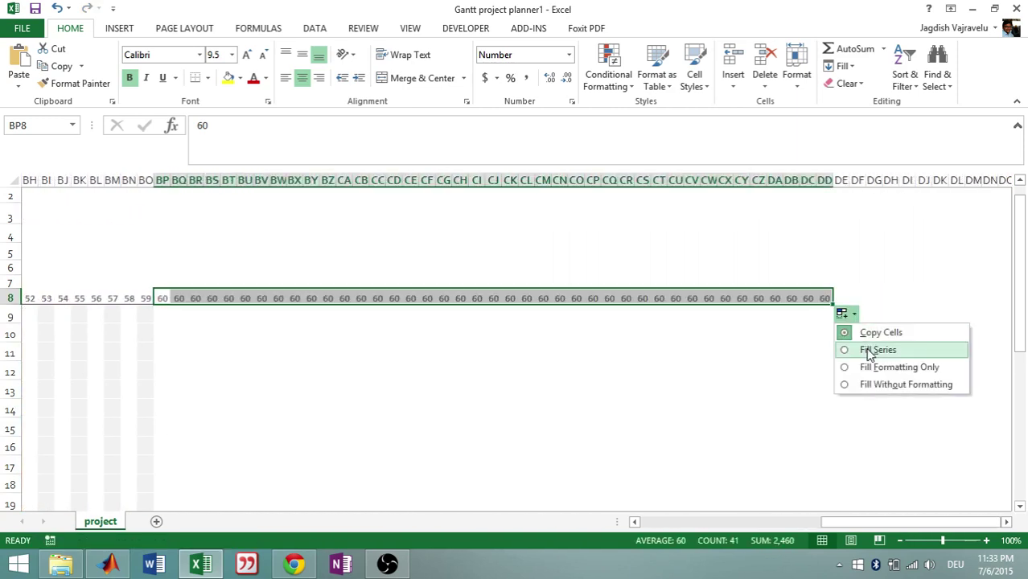
pyautogui.click(867, 348)
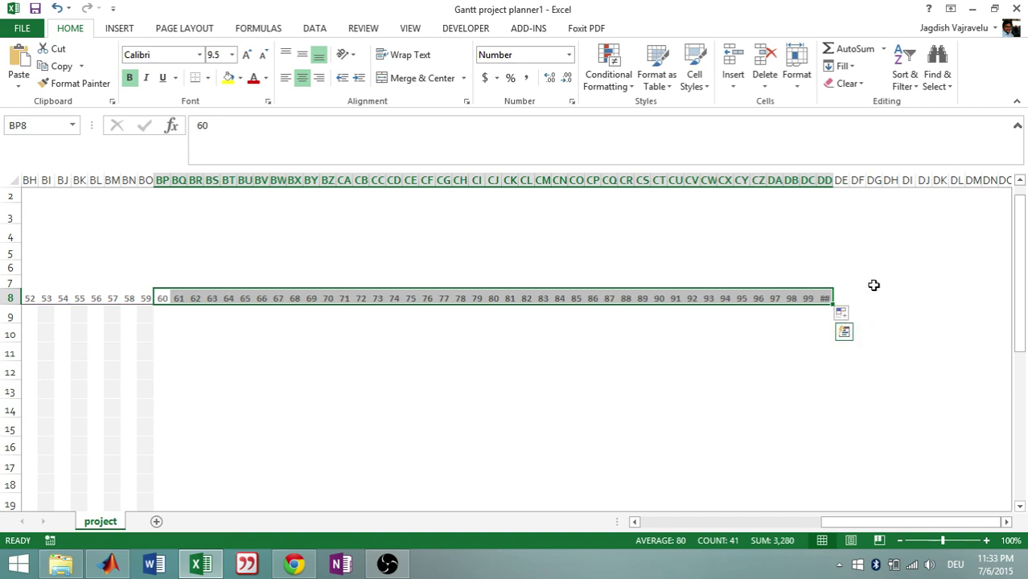
pyautogui.click(872, 284)
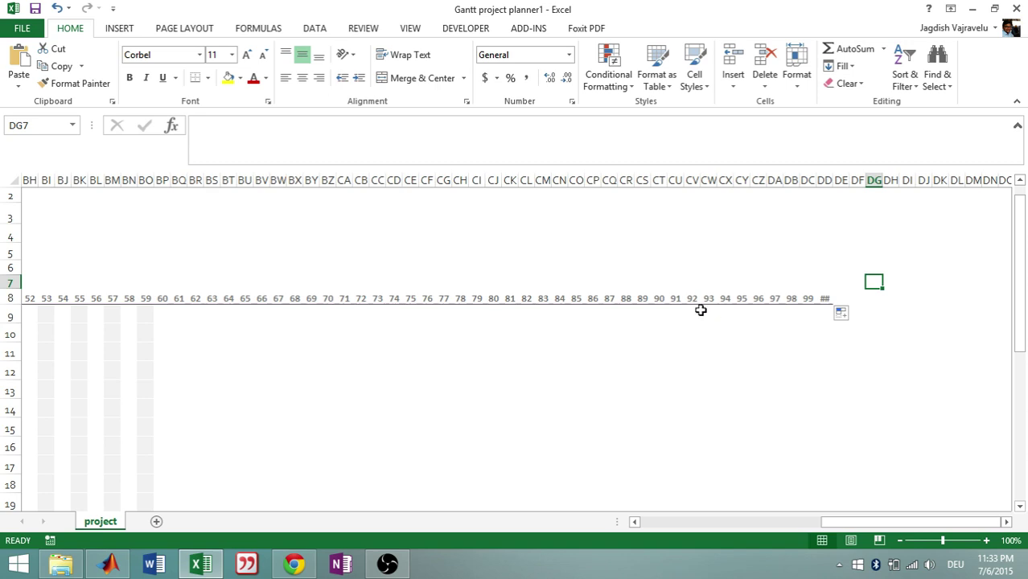
# Step: Change the first worksheet formatting rule's Applies to range to $I$9:$CT$34
pyautogui.click(657, 298)
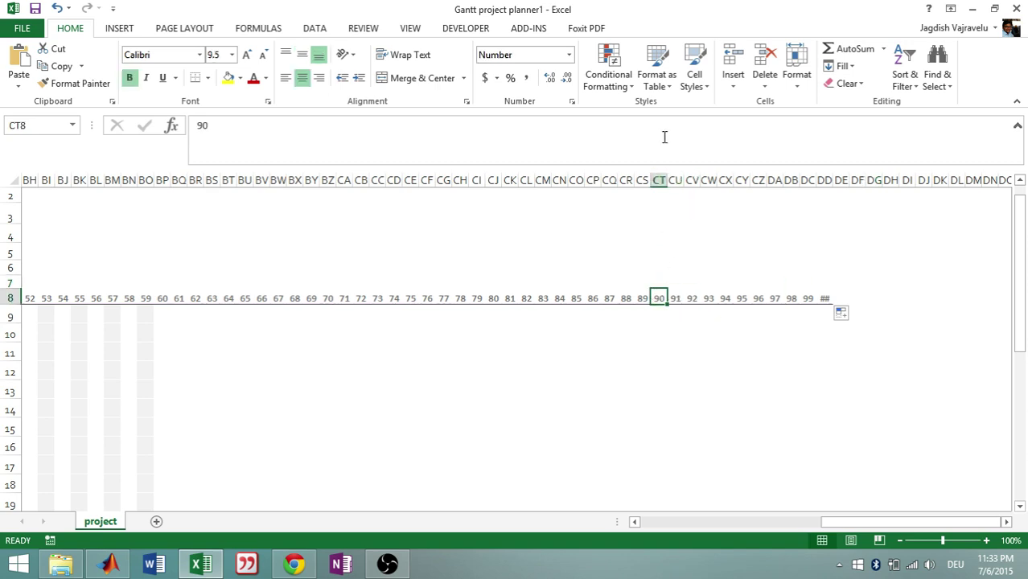
pyautogui.click(630, 87)
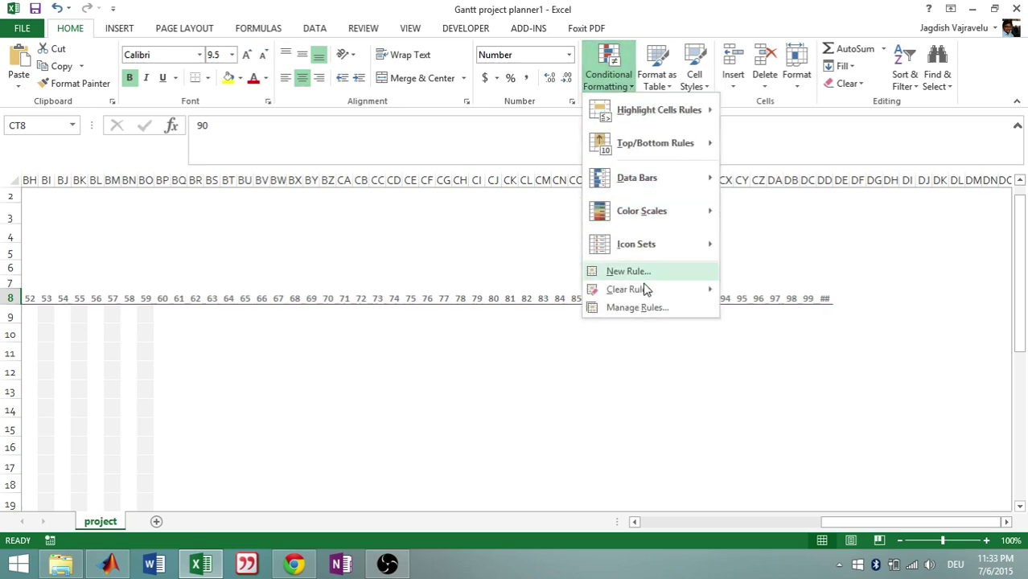
pyautogui.click(648, 309)
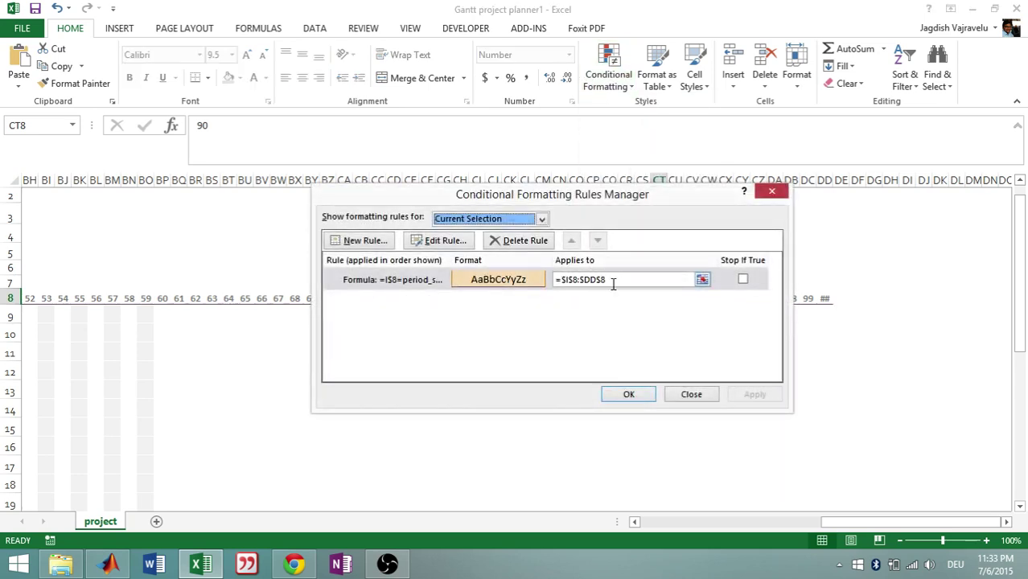
pyautogui.moveTo(641, 203); pyautogui.dragTo(446, 274)
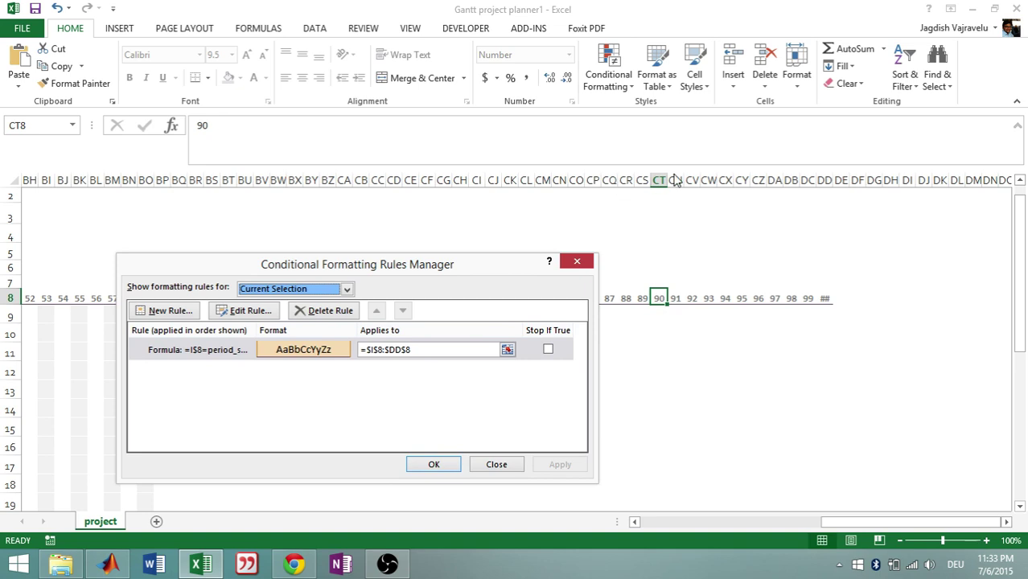
pyautogui.click(347, 291)
pyautogui.click(325, 310)
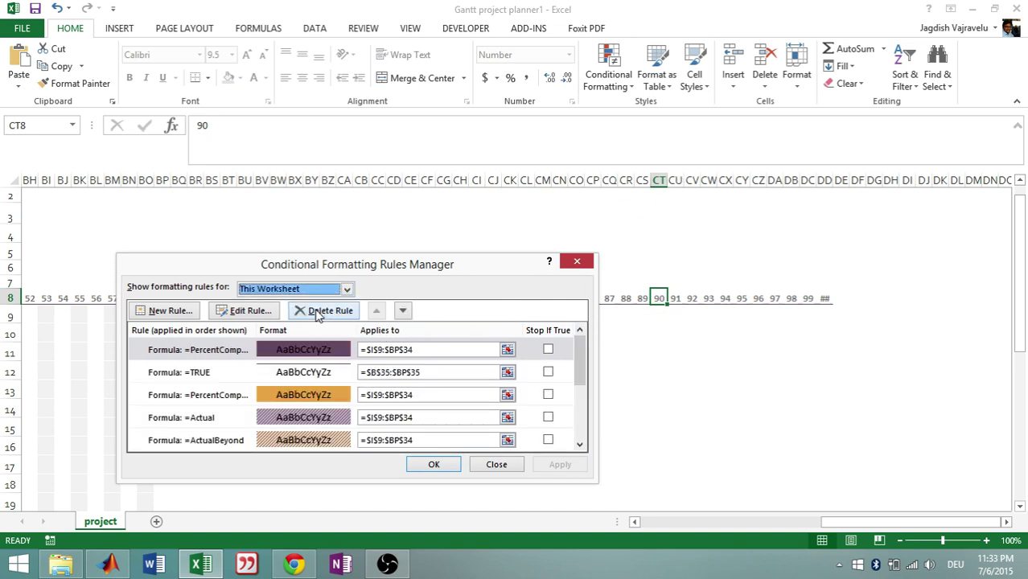
pyautogui.click(400, 349)
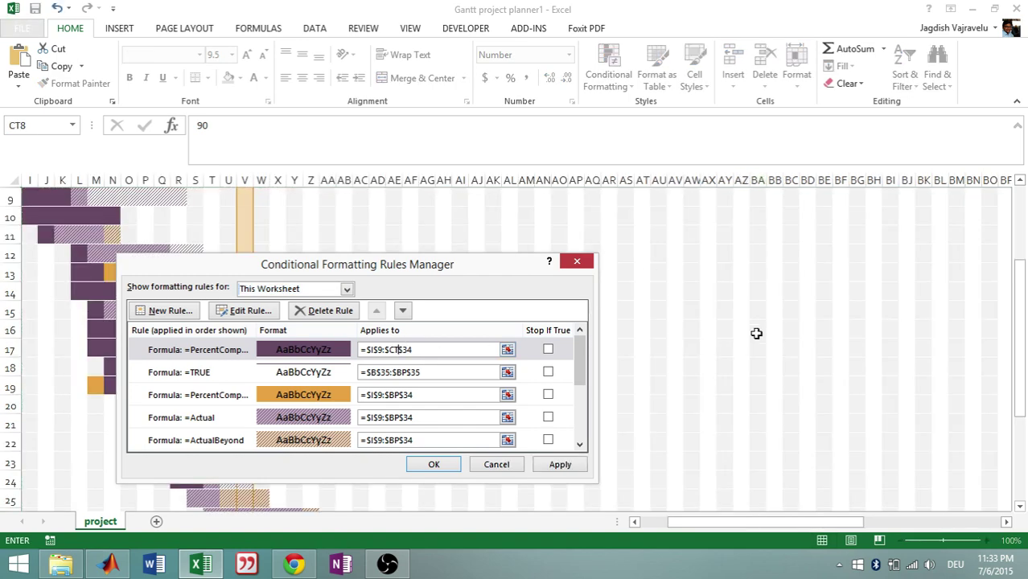
pyautogui.press('Return')
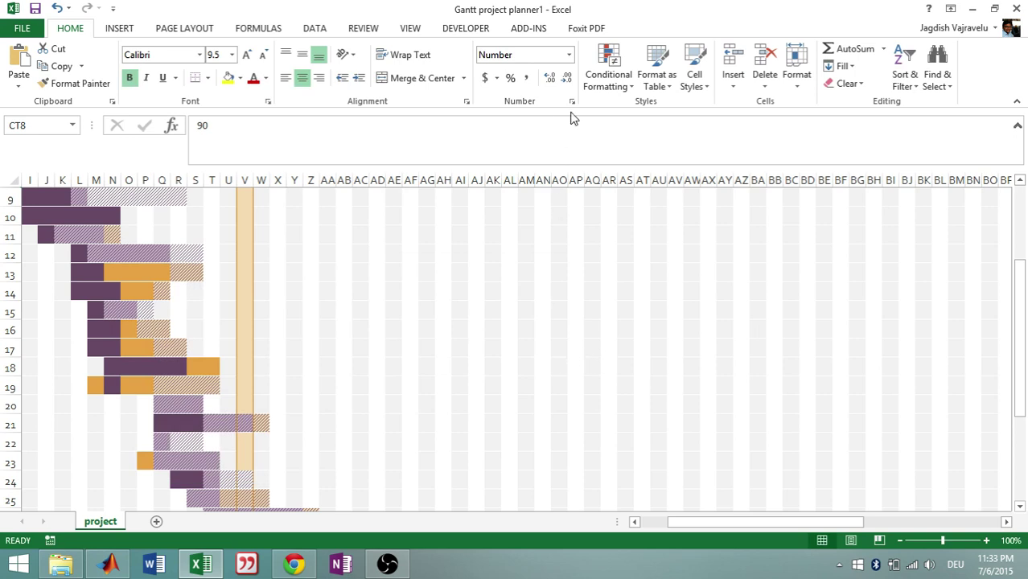
# Step: Reopen the worksheet rules and end the second, third and ActualBeyond rules' ranges at $CT$34
pyautogui.click(629, 86)
pyautogui.click(643, 304)
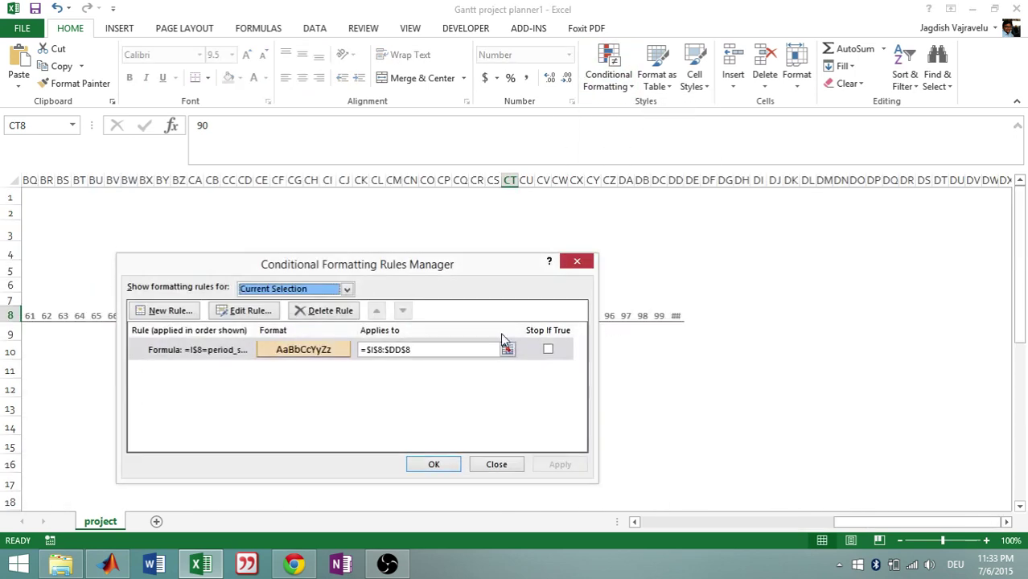
pyautogui.click(348, 290)
pyautogui.click(303, 312)
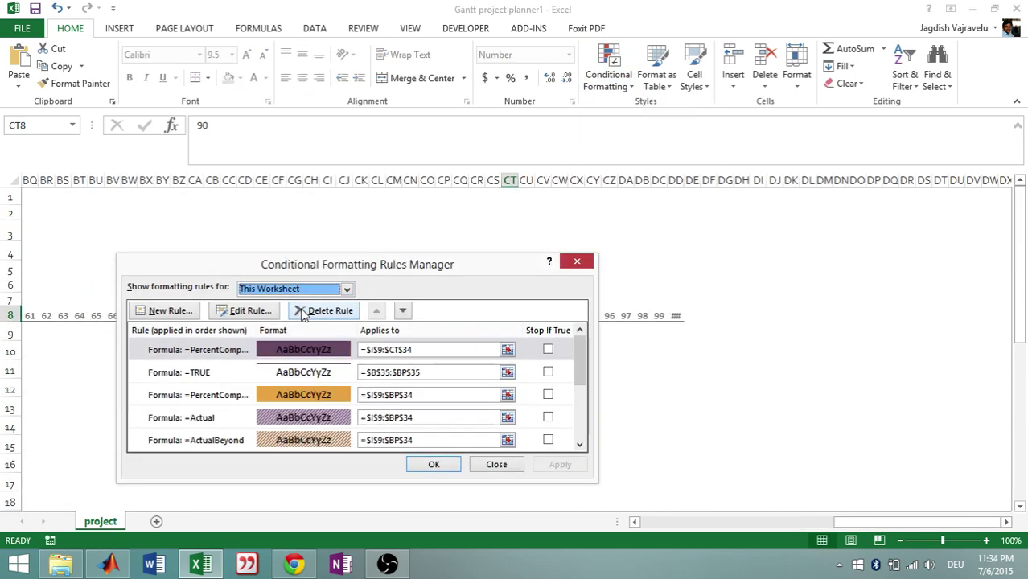
pyautogui.moveTo(414, 350); pyautogui.dragTo(384, 350)
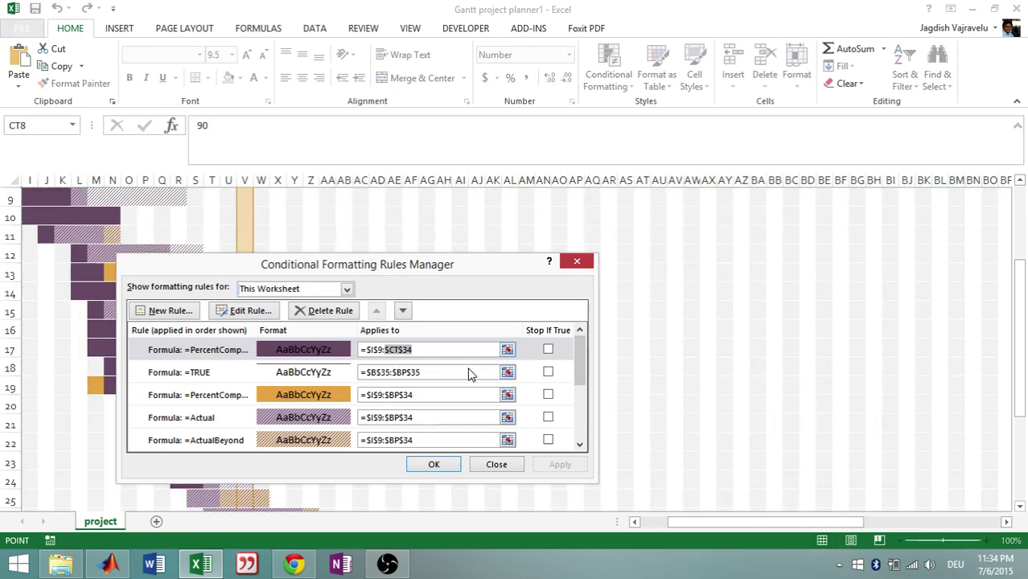
pyautogui.moveTo(423, 371); pyautogui.dragTo(392, 371)
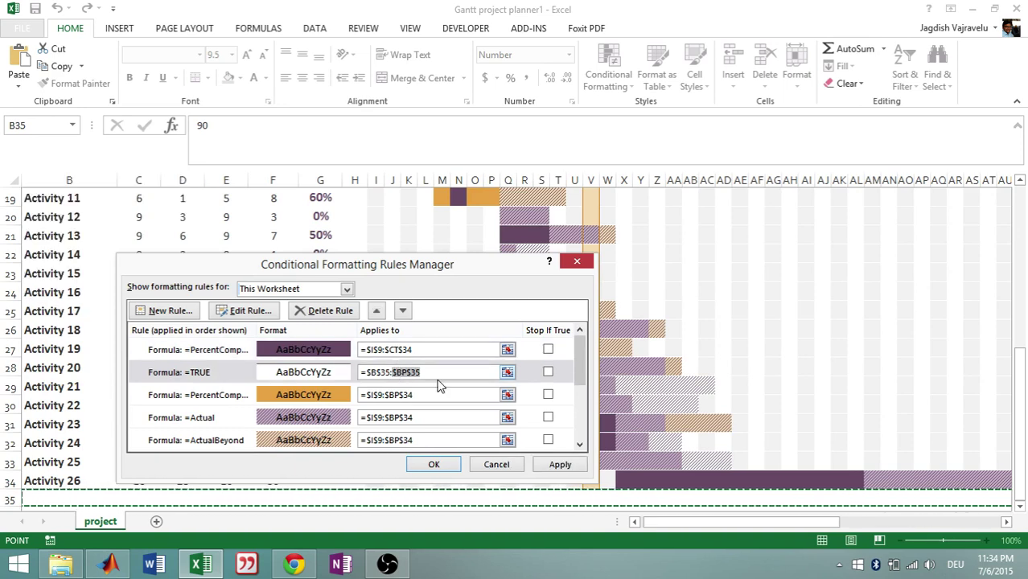
pyautogui.hotkey('ctrl', 'v')
pyautogui.moveTo(415, 394); pyautogui.dragTo(401, 444)
pyautogui.hotkey('ctrl', 'v')
pyautogui.hotkey('ctrl', 'v')
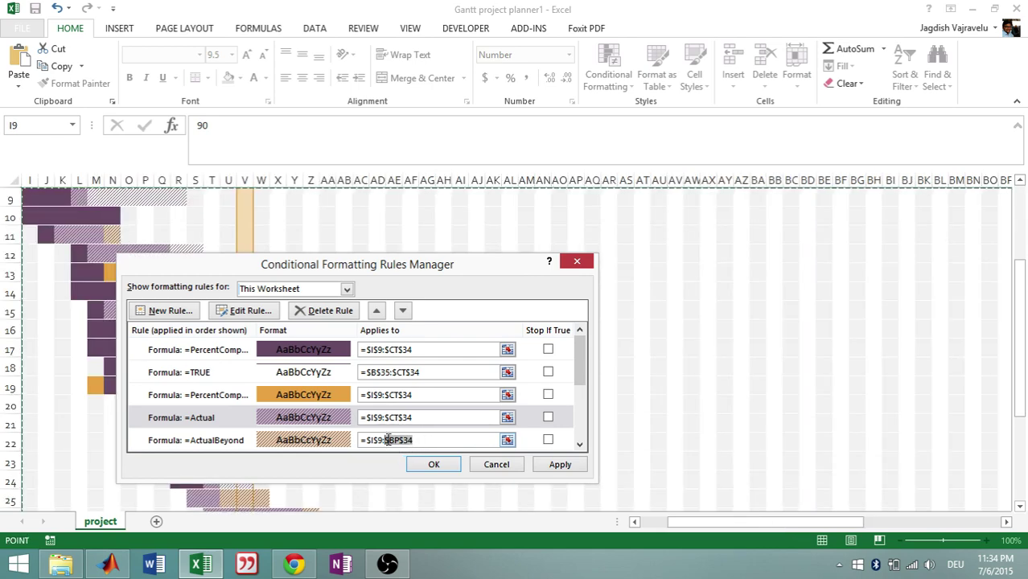
pyautogui.hotkey('ctrl', 'v')
# Step: End the Plan, period-highlight, period-row and last rules' ranges at $CT$34, then apply
pyautogui.moveTo(577, 363); pyautogui.dragTo(581, 402)
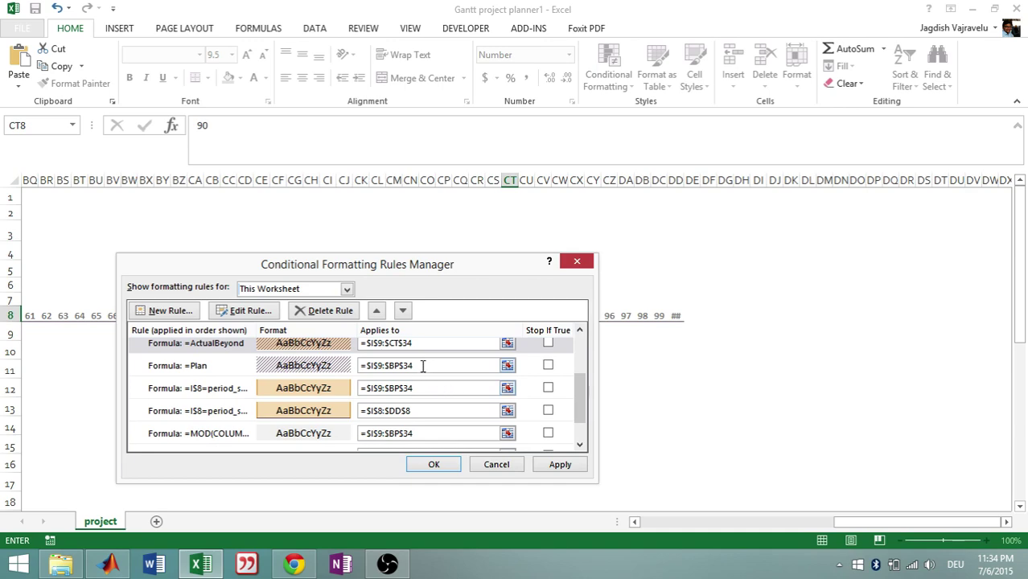
pyautogui.moveTo(411, 369); pyautogui.dragTo(393, 388)
pyautogui.hotkey('ctrl', 'v')
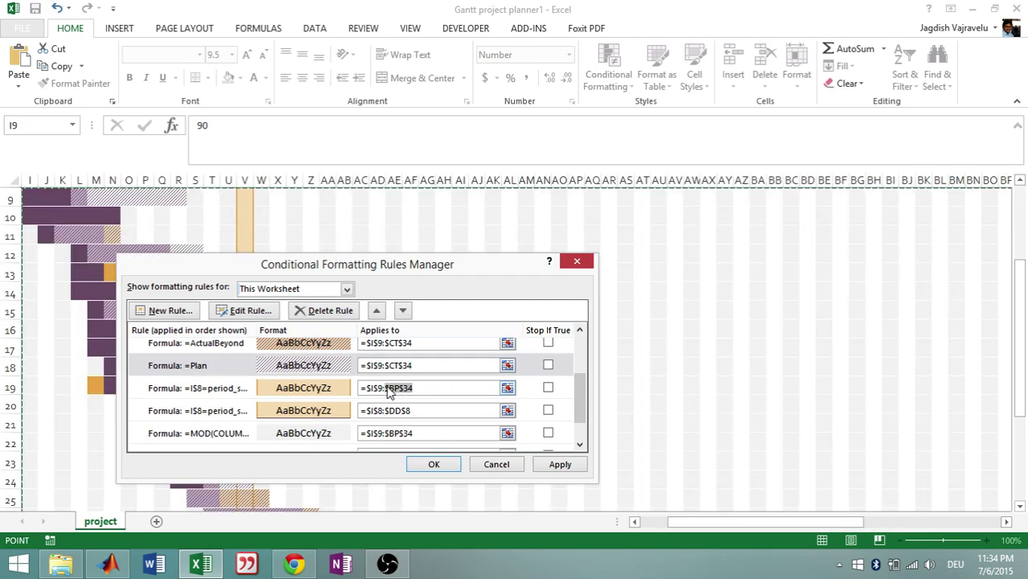
pyautogui.hotkey('ctrl', 'v')
pyautogui.moveTo(409, 411); pyautogui.dragTo(386, 431)
pyautogui.hotkey('ctrl', 'v')
pyautogui.hotkey('ctrl', 'v')
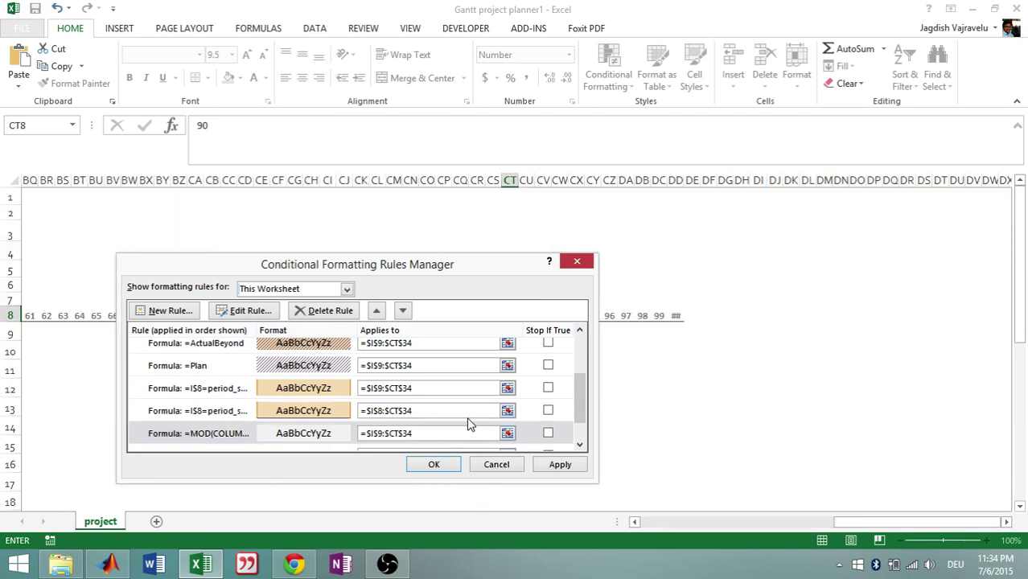
pyautogui.moveTo(578, 397); pyautogui.dragTo(581, 424)
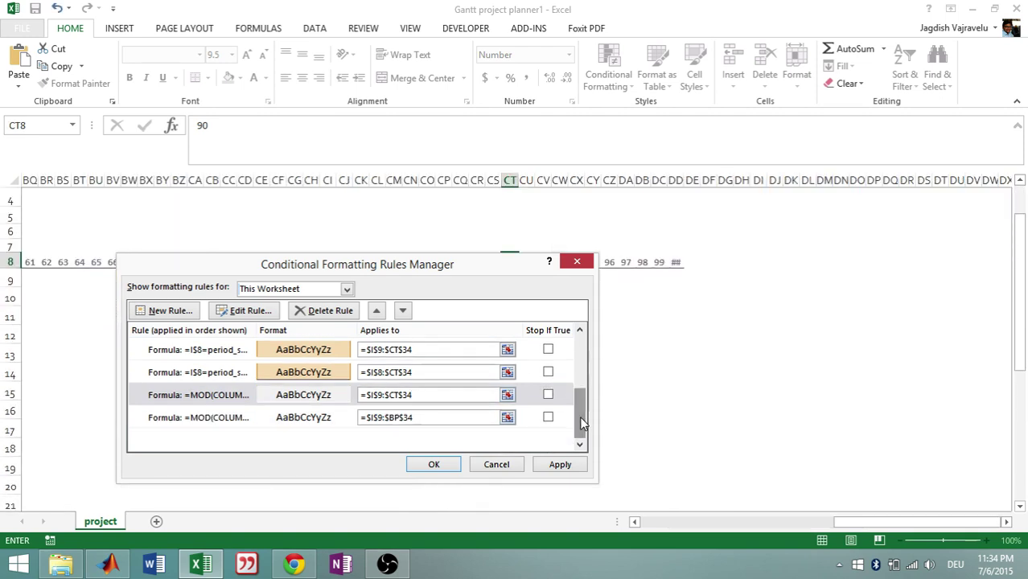
pyautogui.moveTo(415, 423); pyautogui.dragTo(387, 420)
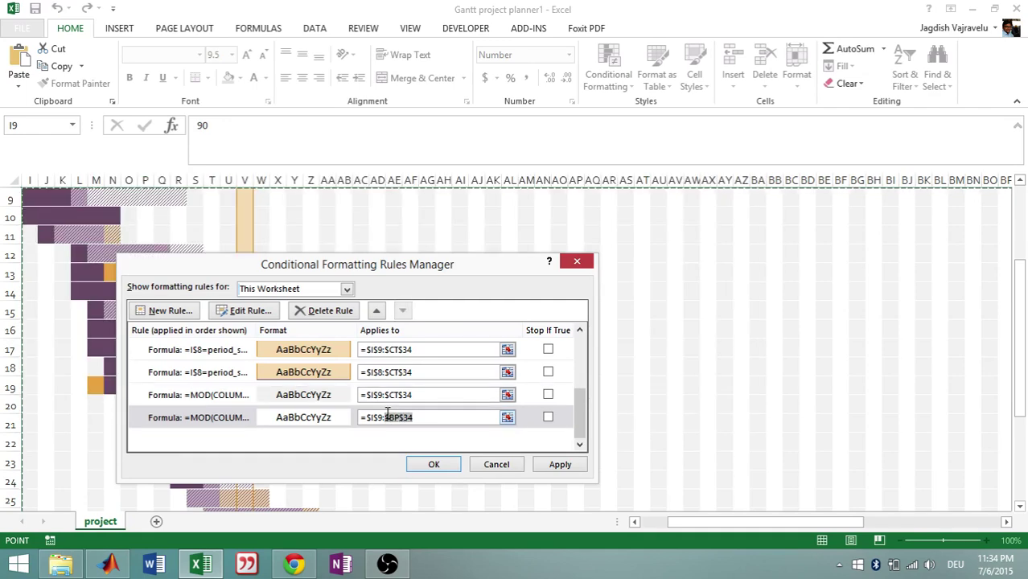
pyautogui.write('$CT$34')
pyautogui.click(558, 464)
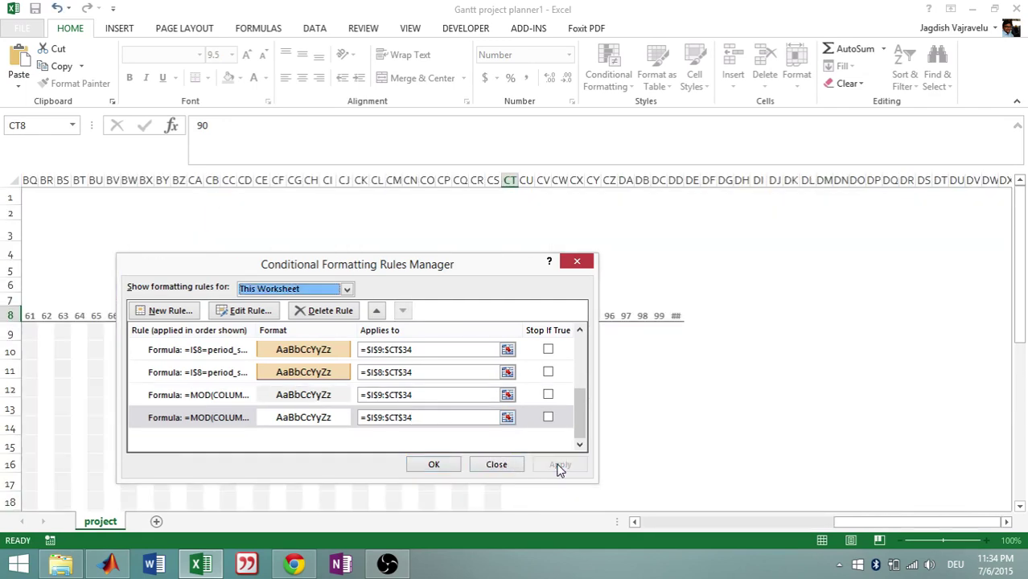
pyautogui.click(434, 464)
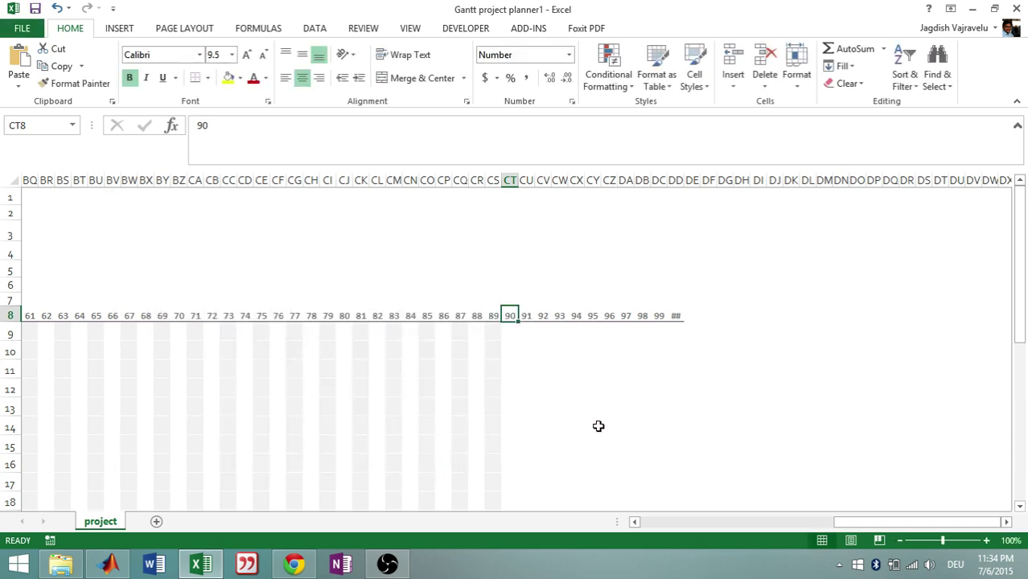
# Step: Return to Activity 01 and enter 85 as its plan duration in D9
pyautogui.moveTo(858, 521); pyautogui.dragTo(826, 523)
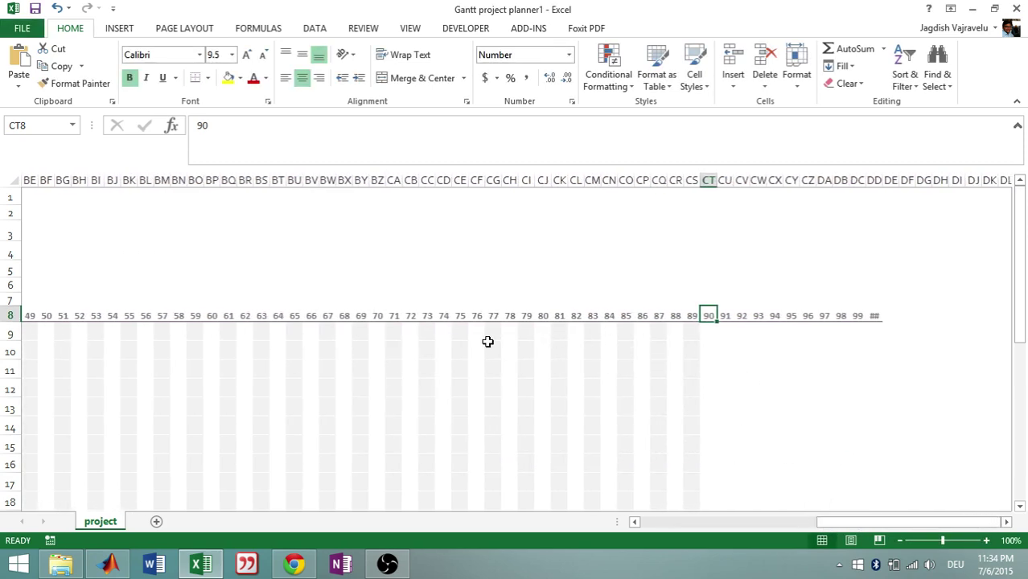
pyautogui.moveTo(232, 325); pyautogui.dragTo(713, 438)
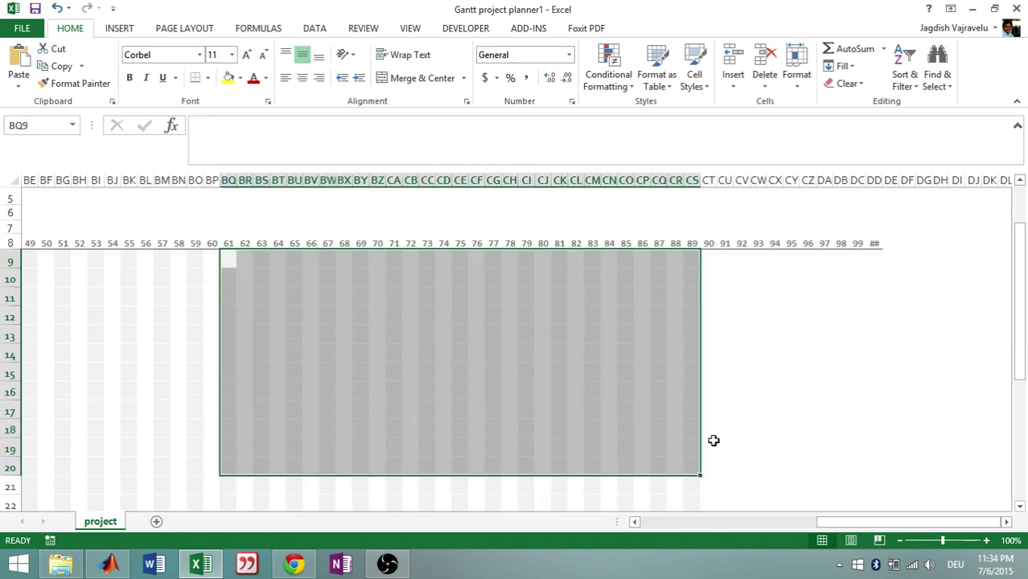
pyautogui.click(755, 369)
pyautogui.moveTo(837, 521); pyautogui.dragTo(547, 522)
pyautogui.click(206, 260)
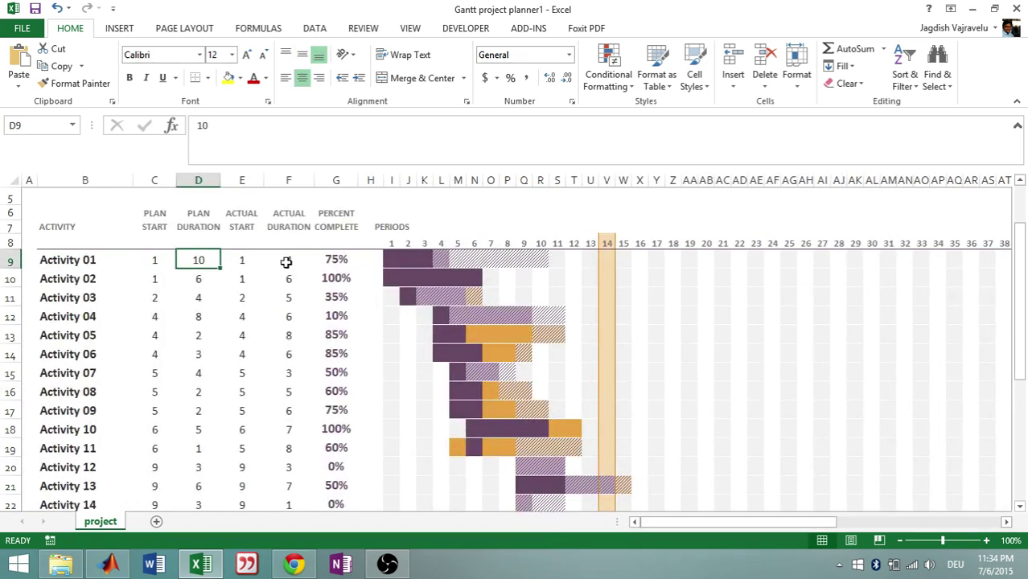
pyautogui.write('85')
pyautogui.press('Return')
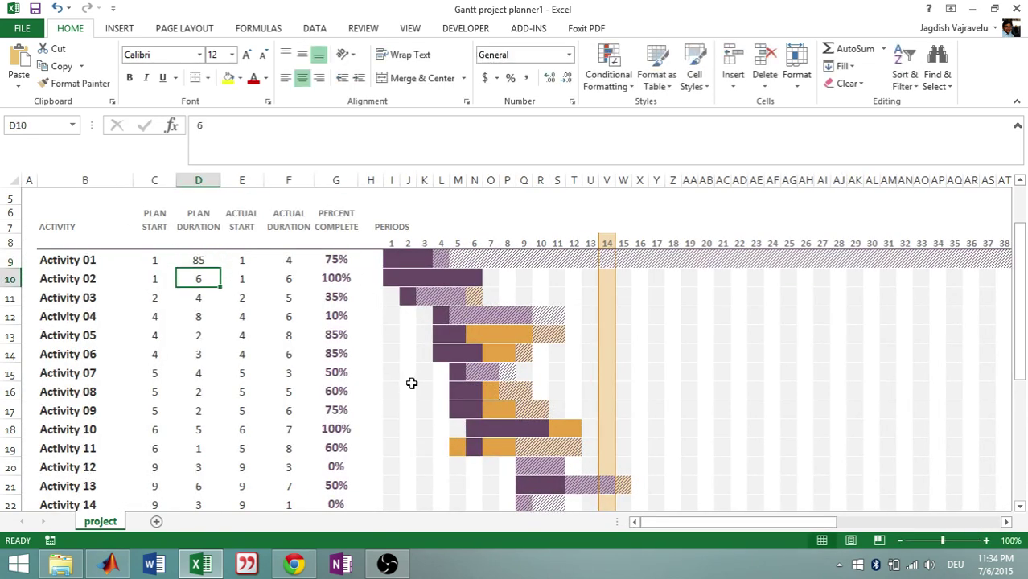